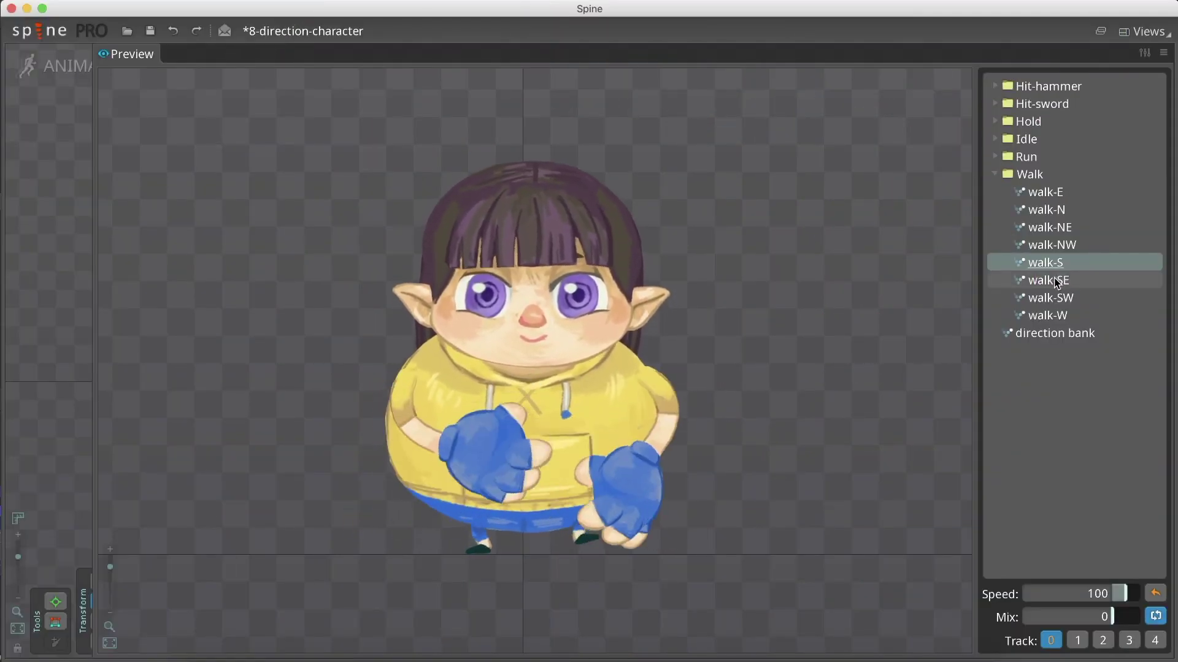
Preview walk-SE, idle-E and idle-SE, then group the ear layer and rename the group
left_click(1054, 277)
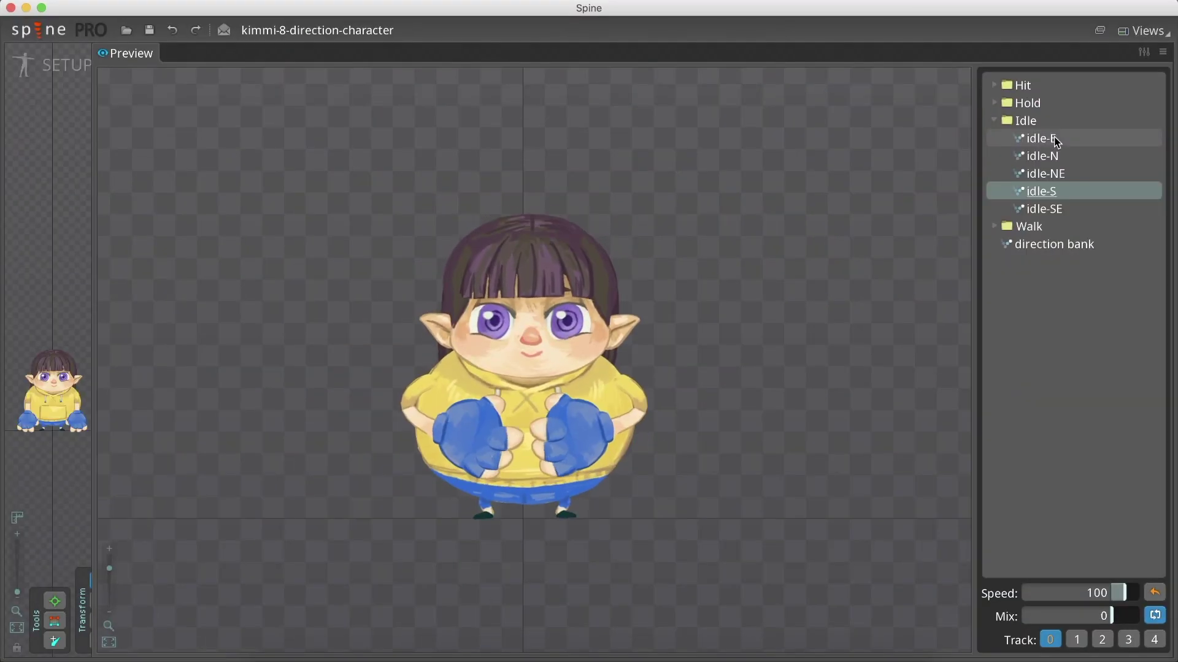
left_click(1056, 143)
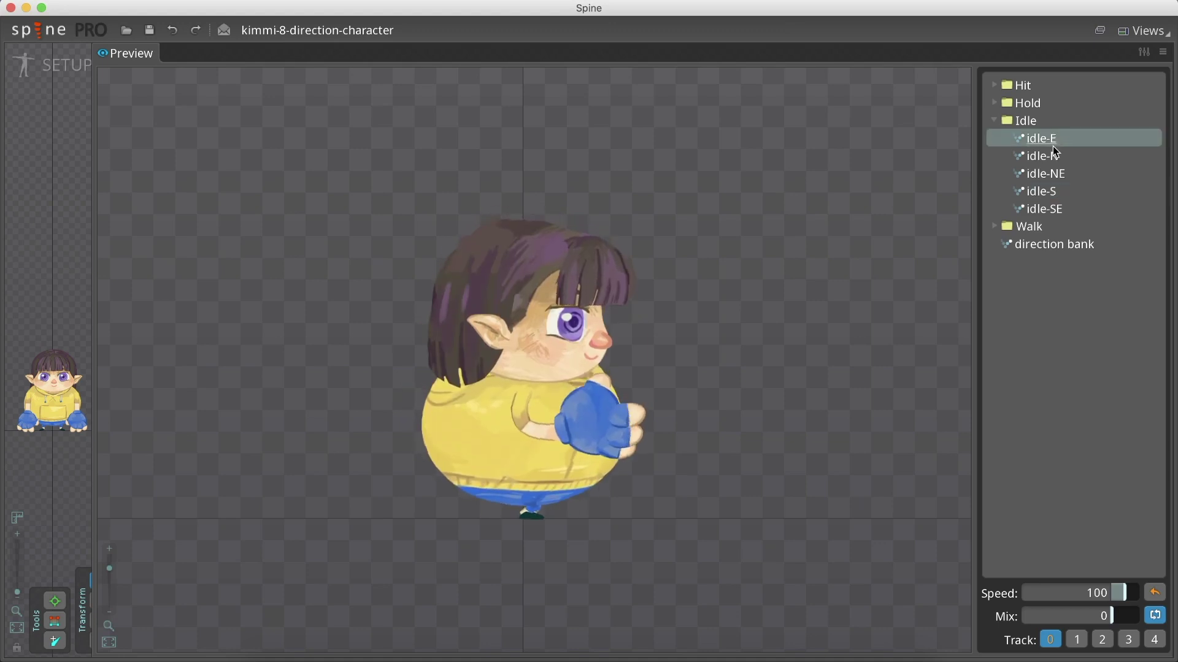
left_click(1046, 208)
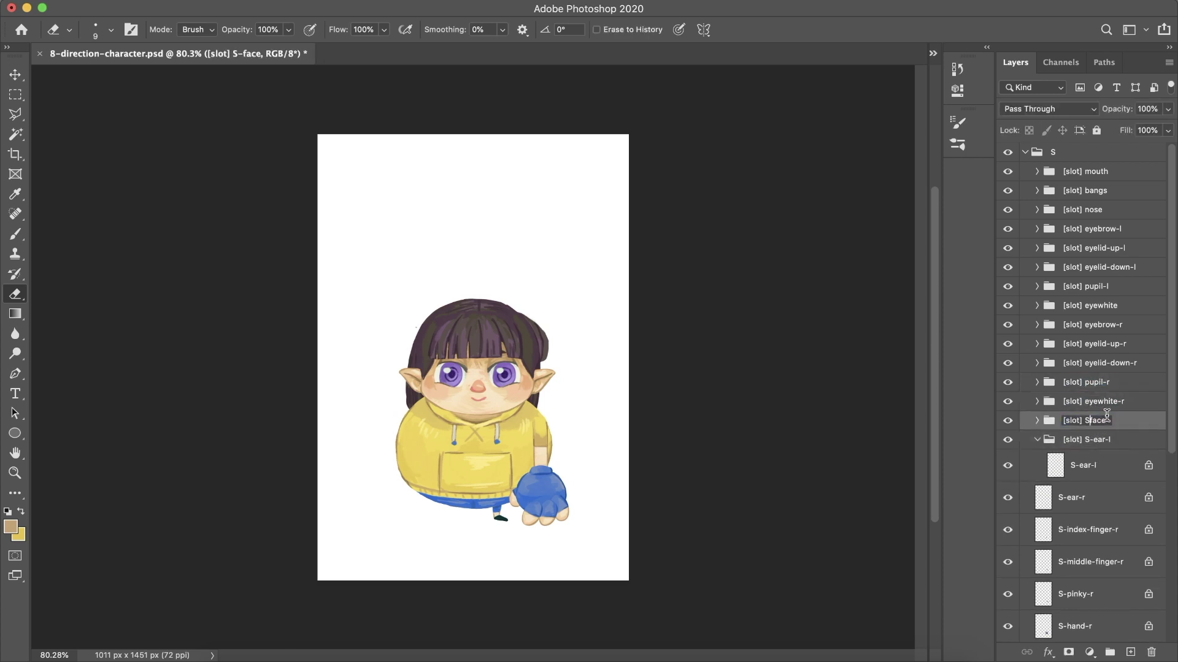
key("ctrl+g")
double_click(1077, 458)
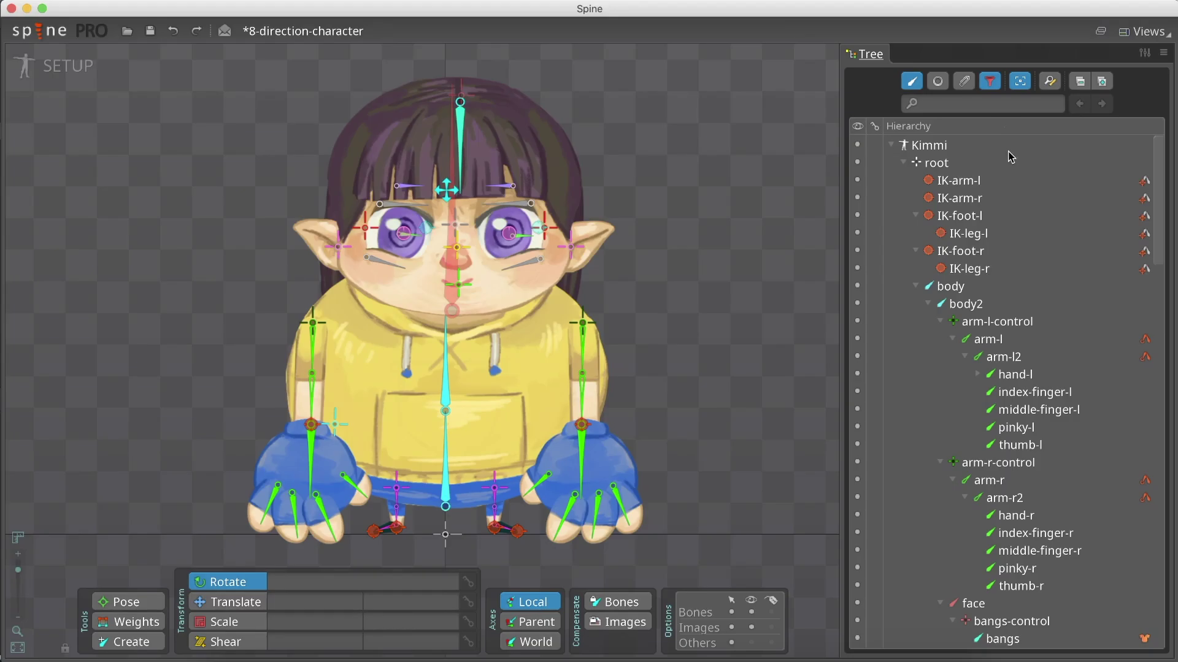
scroll(1023, 230, "down", 5)
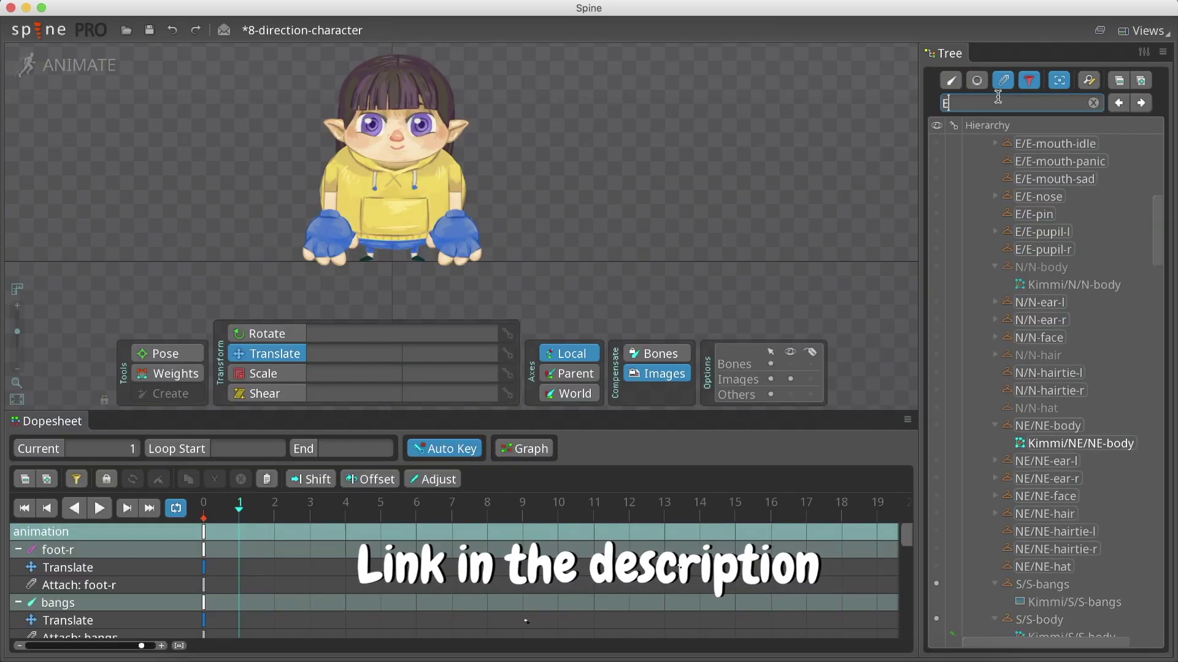
Reveal the east-facing face parts, raise and undo the right IK hand, then squash the body
left_click_drag(936, 296, 932, 568)
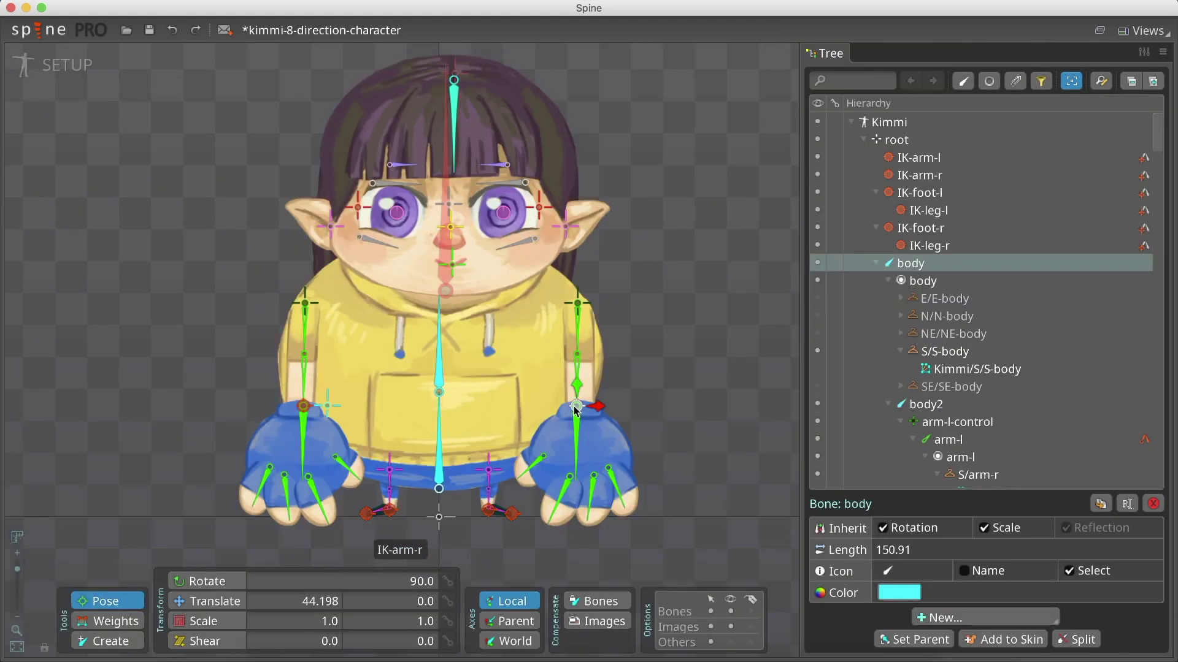
left_click_drag(575, 411, 630, 380)
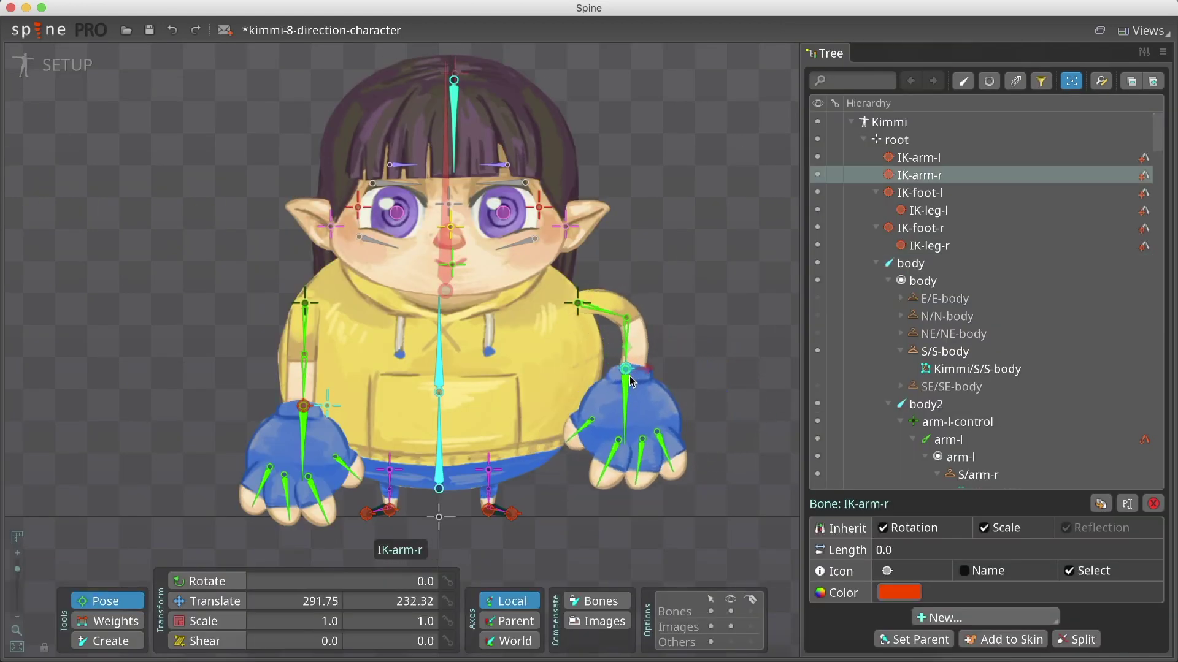
key("ctrl+z")
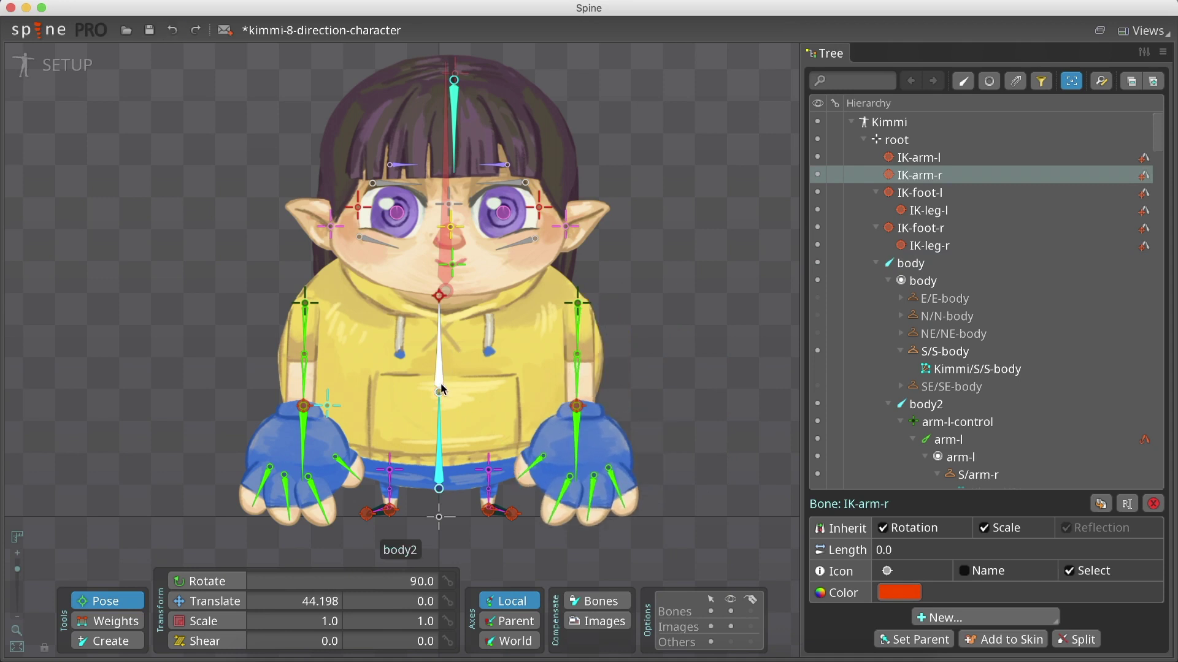
left_click_drag(438, 494, 439, 498)
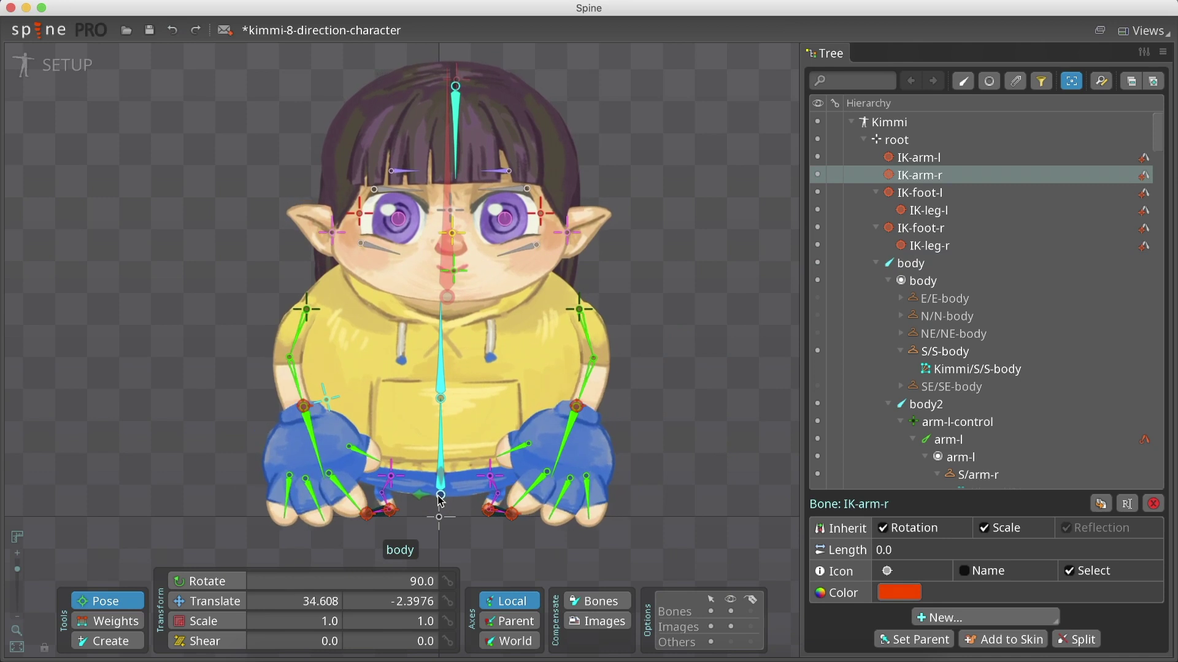
Push the body to test the stretch, then view direction bank frames 2, 3, 4, 0, 1, 2
left_click_drag(440, 498, 449, 490)
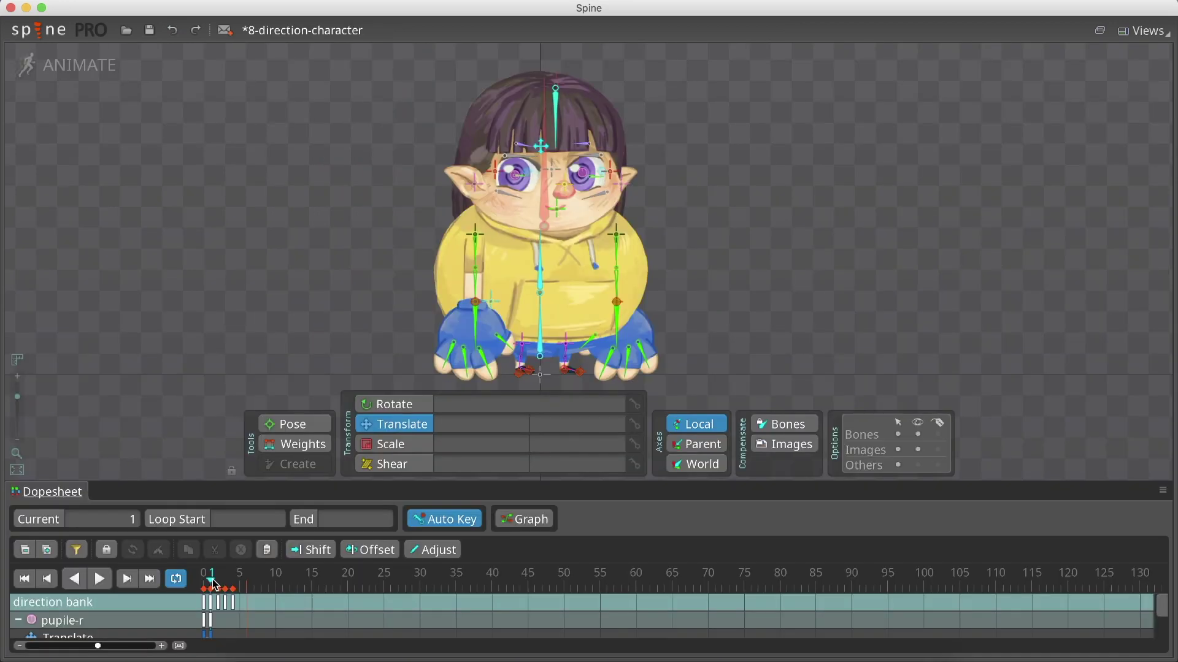
left_click(218, 580)
left_click(225, 581)
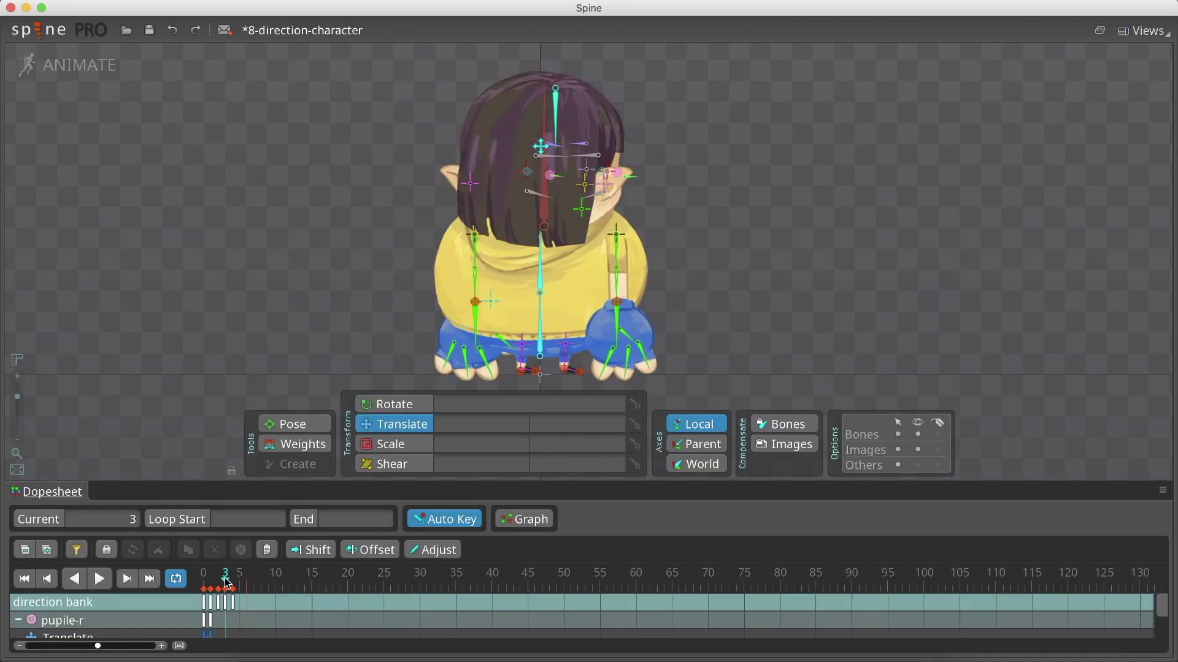
left_click(233, 579)
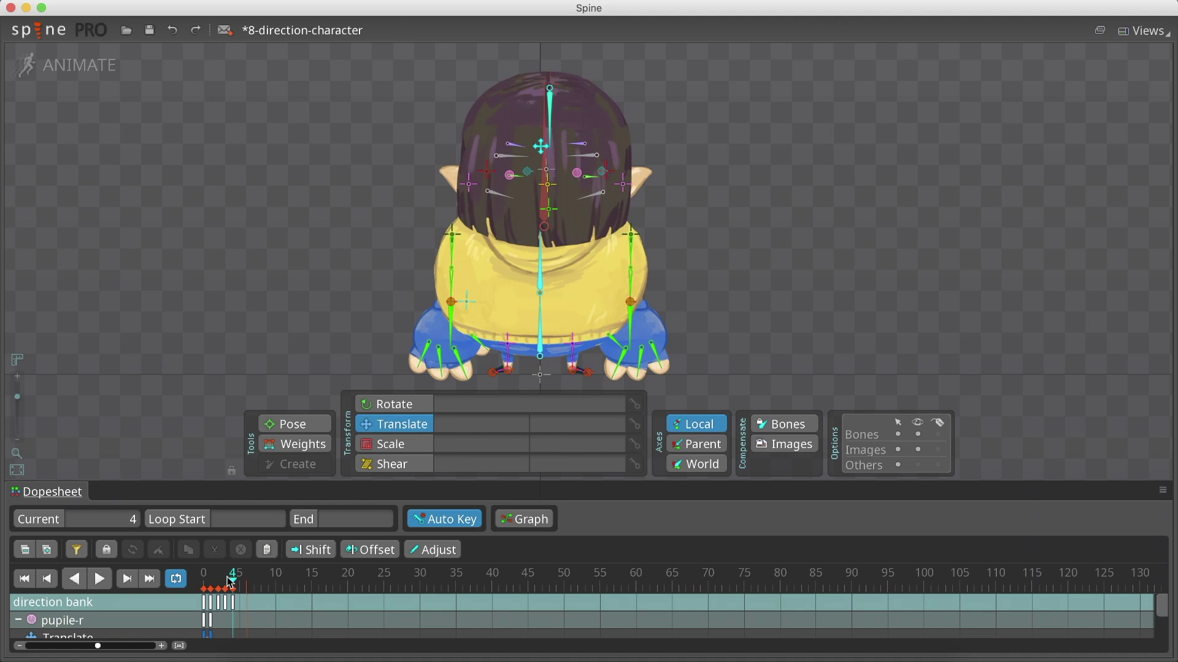
left_click(203, 578)
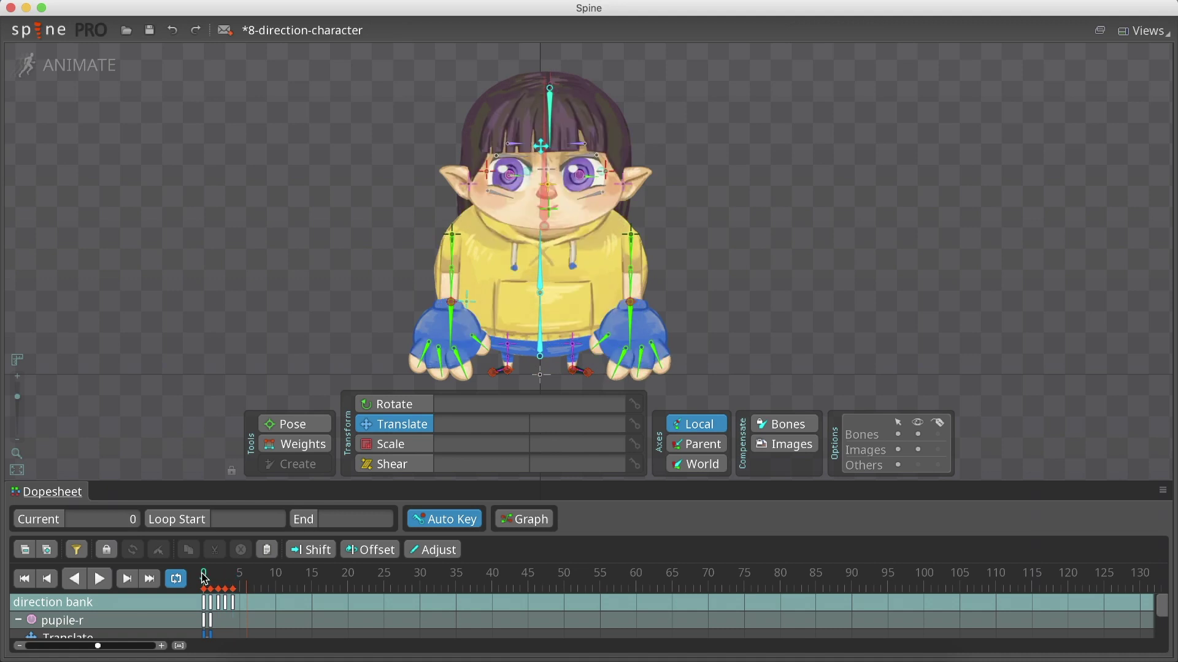
left_click(211, 578)
left_click(218, 578)
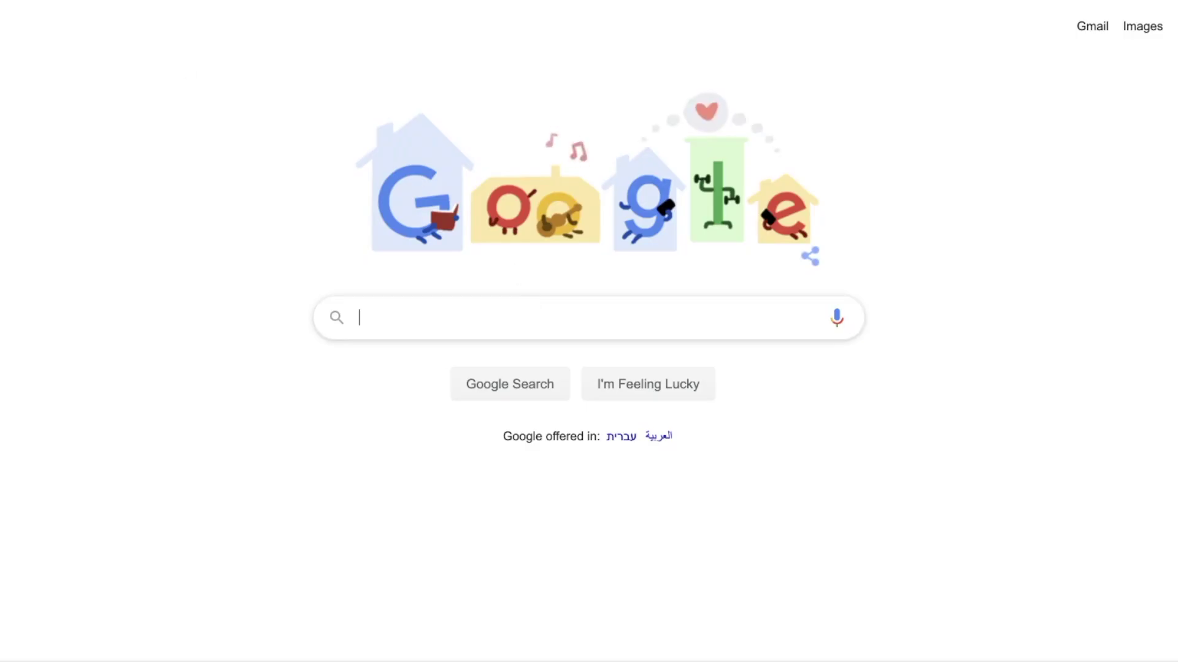
type("walk cy")
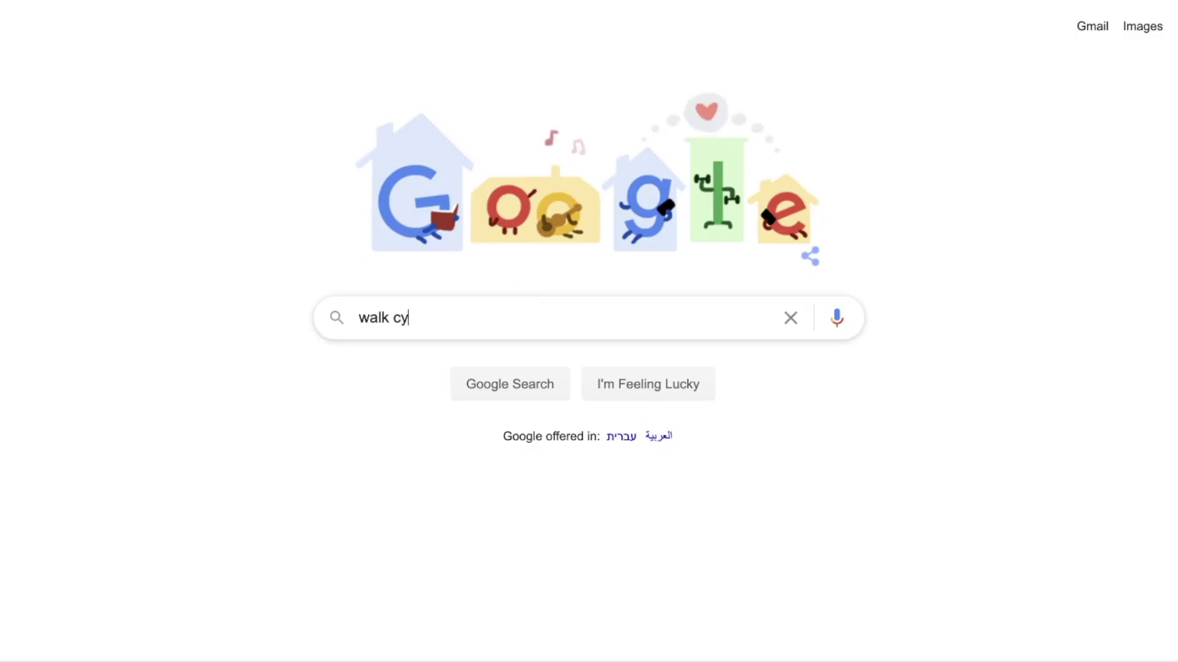
type("cle")
Run the 'walk cycle' image search
key("Return")
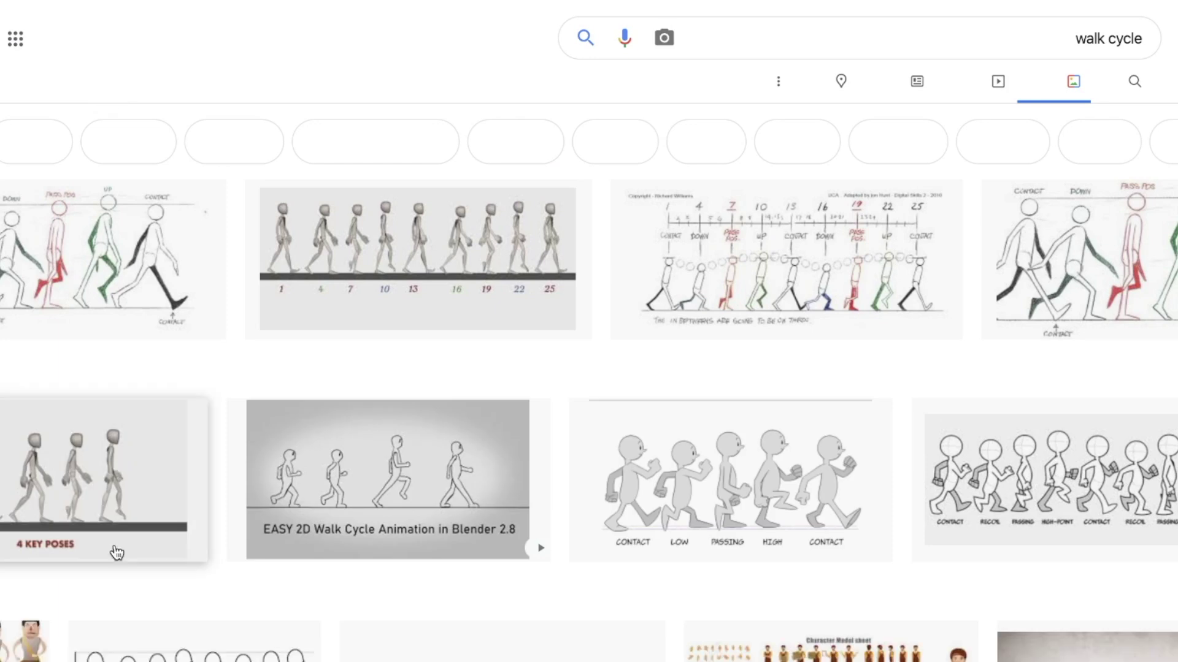
scroll(94, 609, "down", 2)
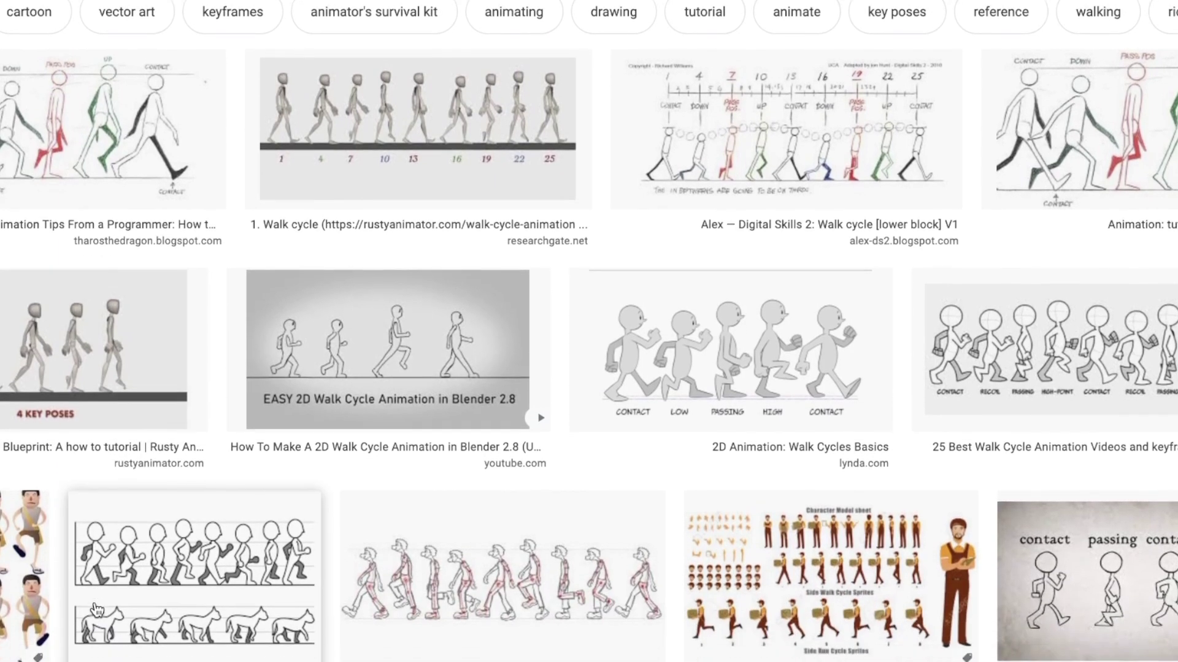
scroll(94, 609, "down", 1)
scroll(95, 609, "down", 1)
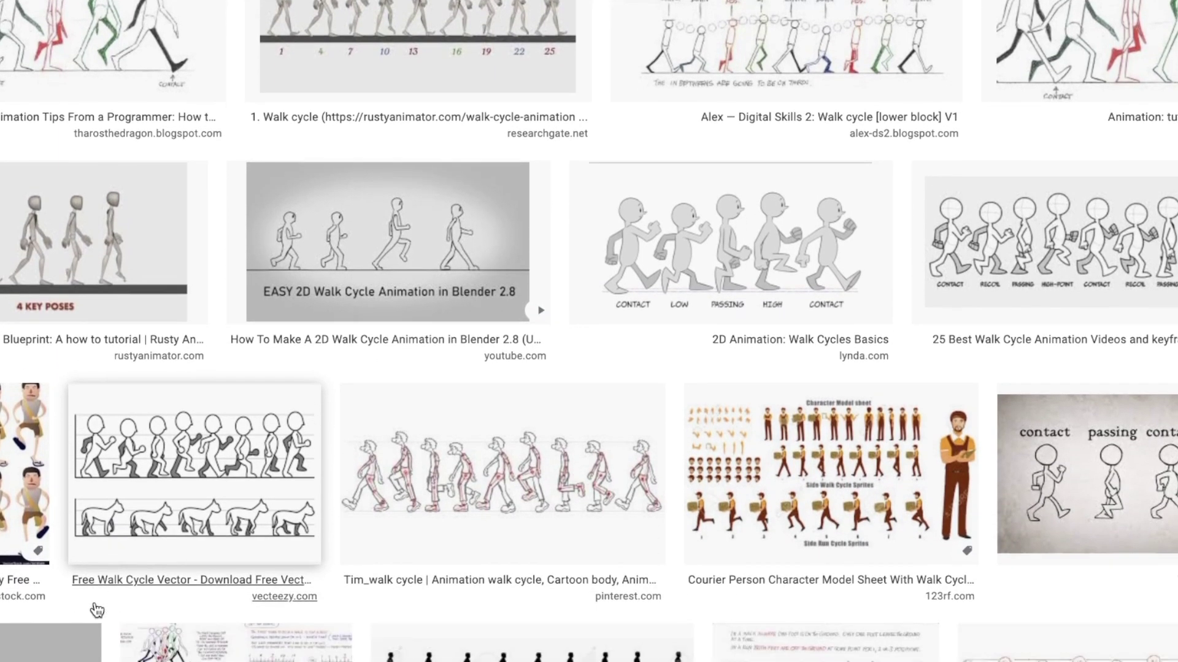
scroll(94, 609, "down", 2)
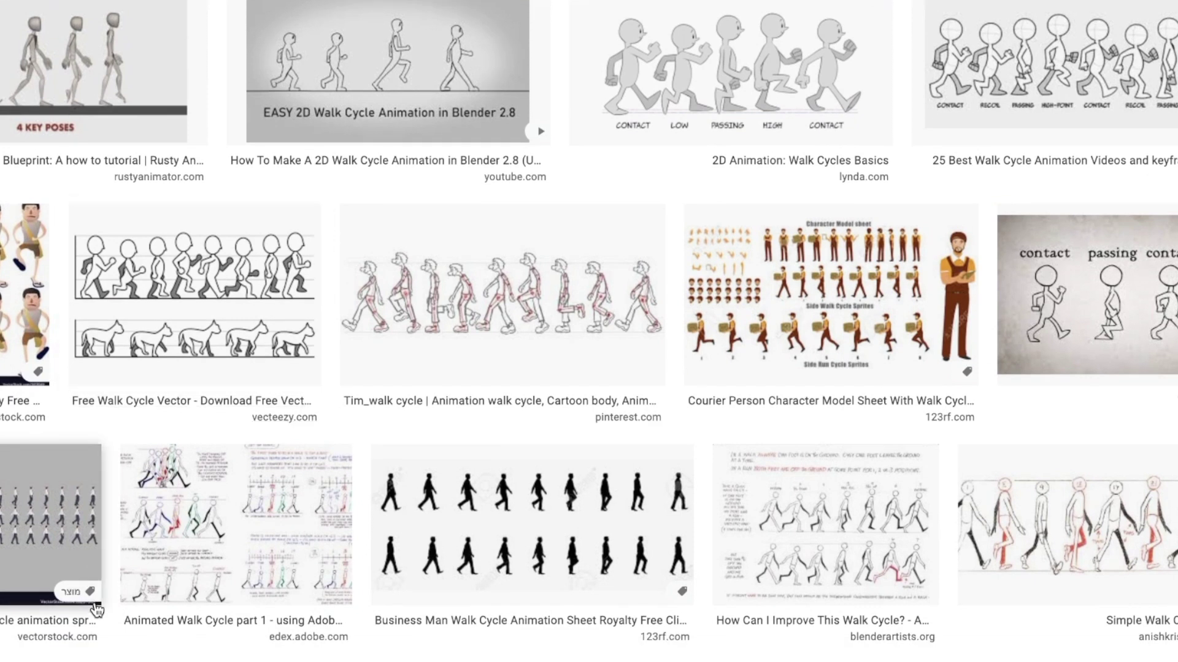
scroll(95, 610, "down", 1)
scroll(95, 610, "down", 1)
scroll(95, 609, "down", 2)
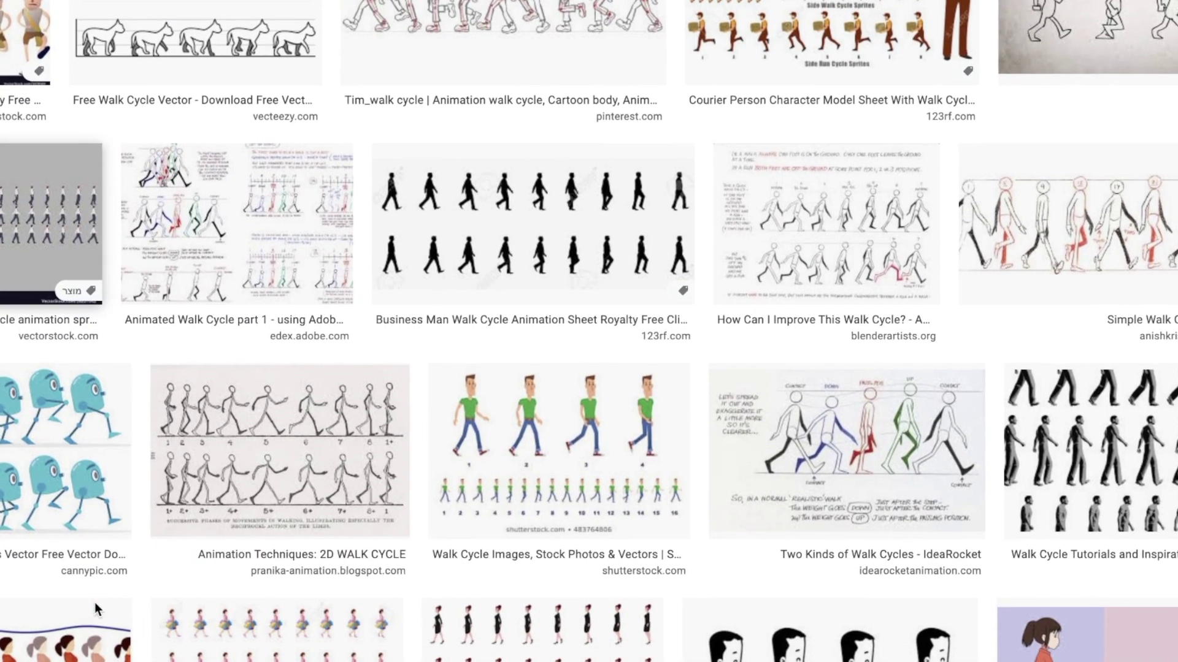
scroll(95, 603, "down", 1)
scroll(95, 599, "down", 1)
scroll(95, 599, "down", 1)
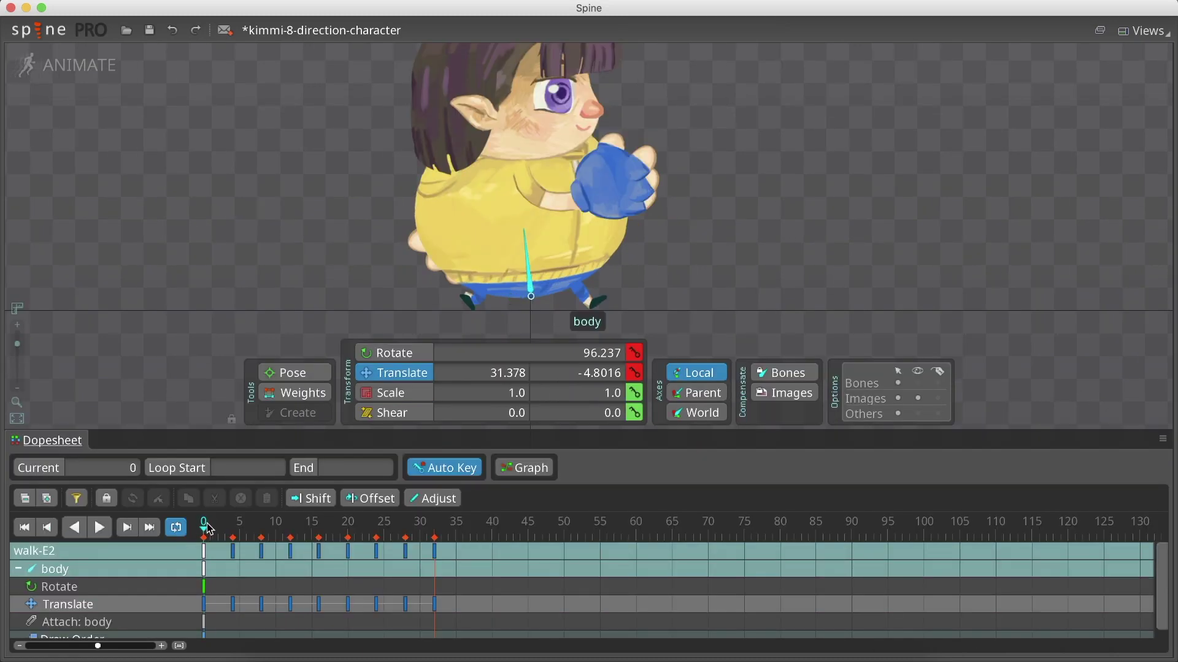
Scrub walk-E2 to frames 20 and 8 to inspect the walk poses
left_click_drag(209, 528, 386, 523)
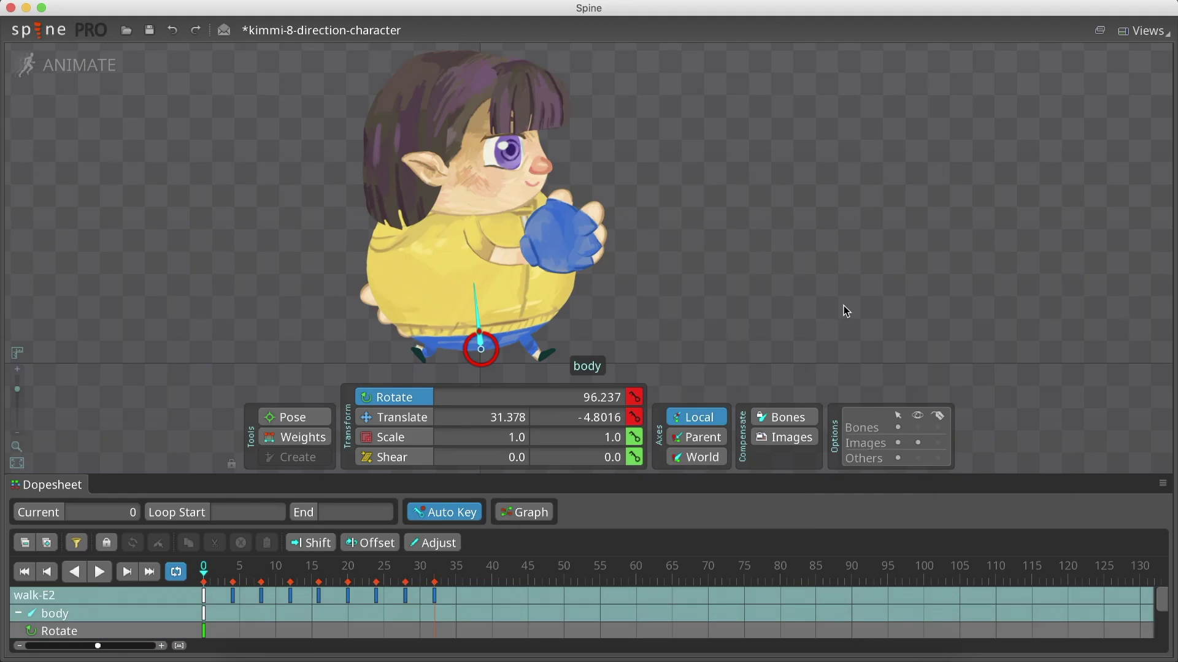
left_click_drag(232, 572, 438, 581)
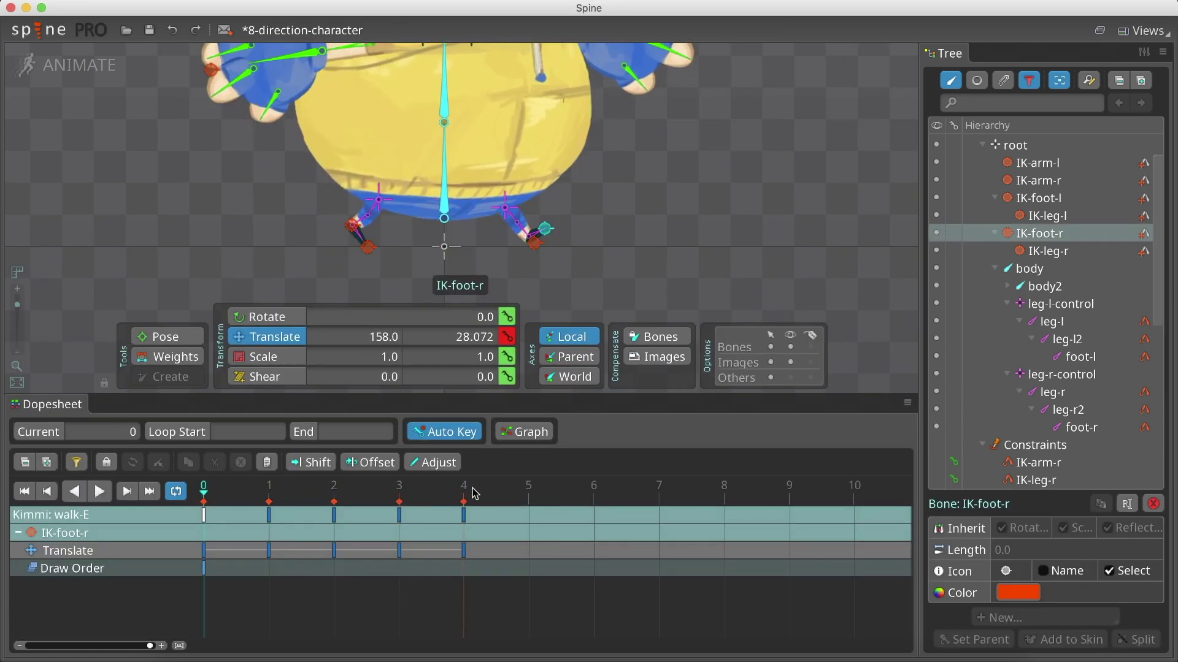
Pose the legs while stepping walk-E through frames 4, 2, 3, 4 and back to 2
left_click(444, 486)
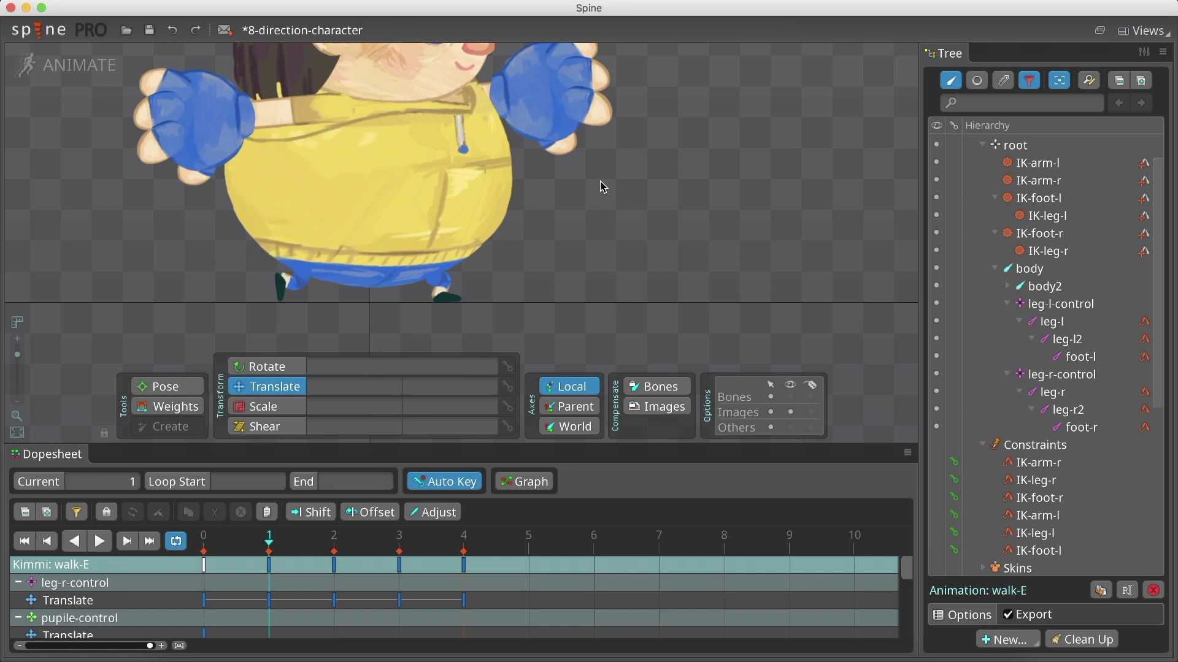
left_click(360, 543)
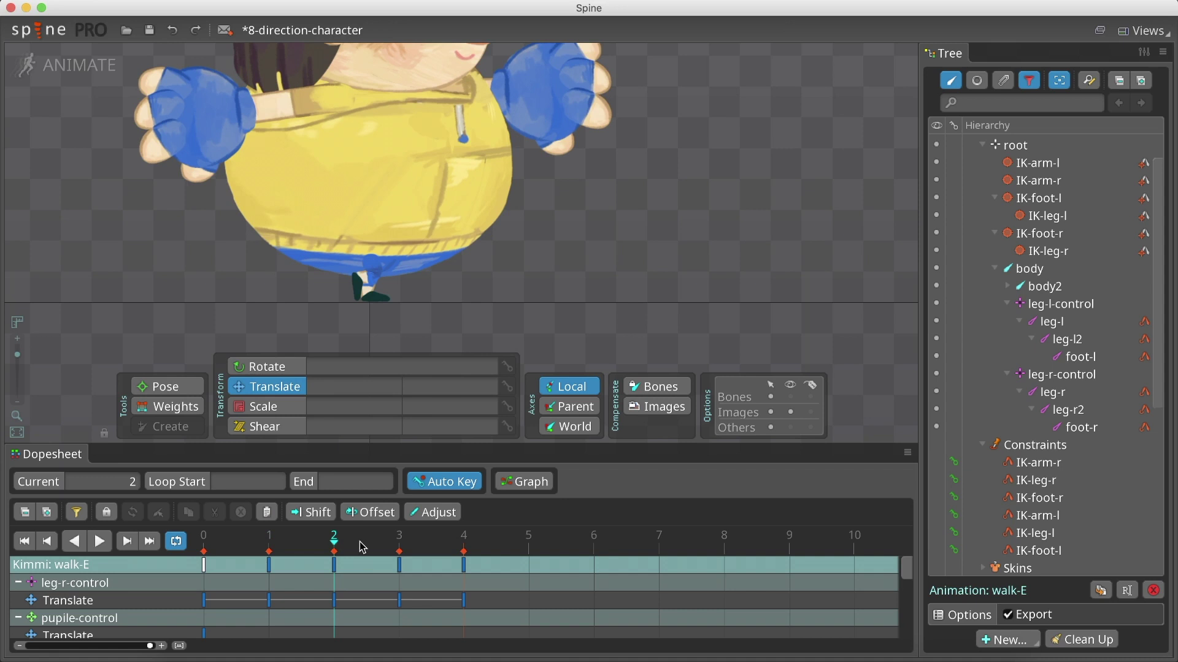
left_click(410, 550)
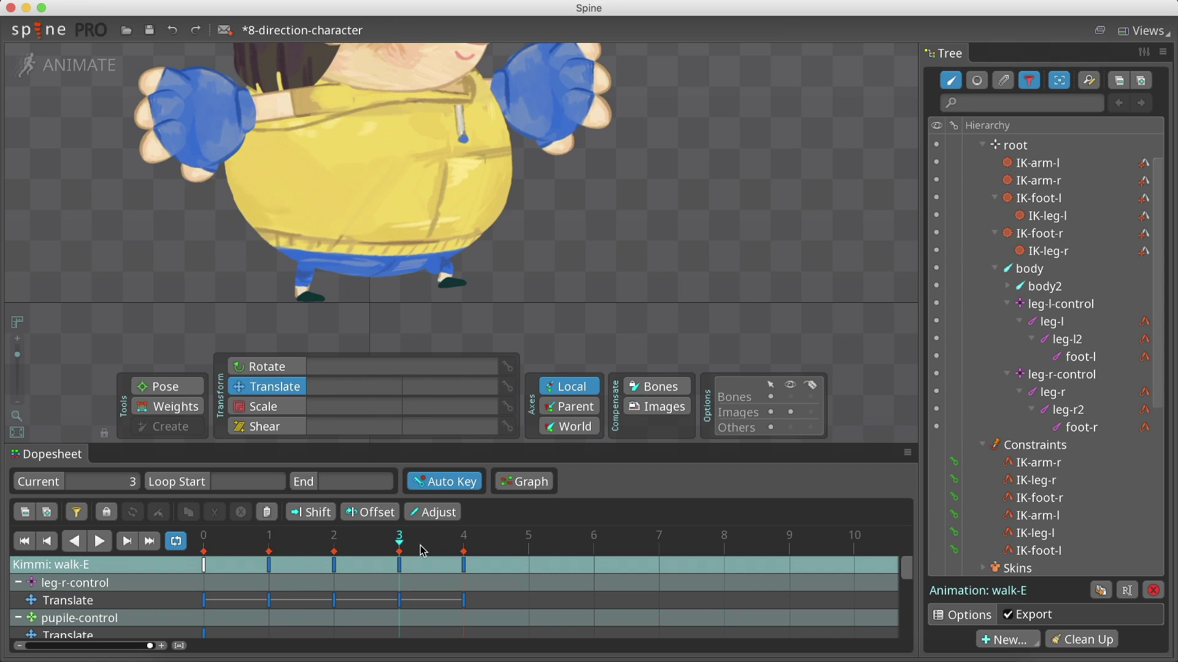
left_click(462, 555)
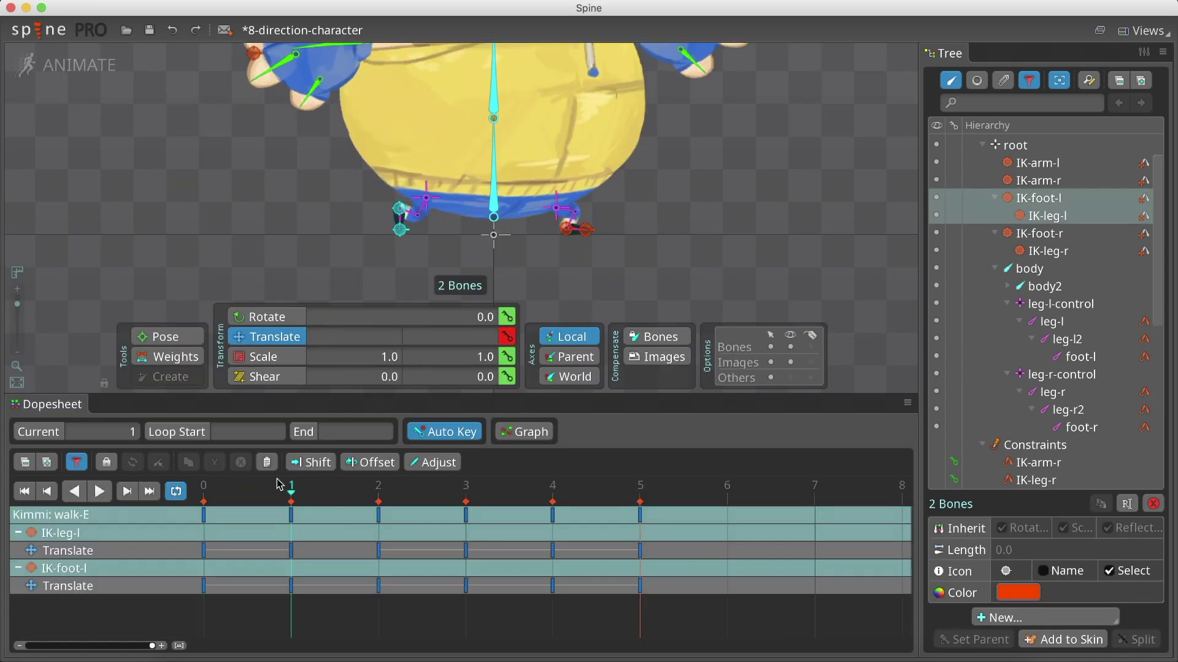
left_click(372, 497)
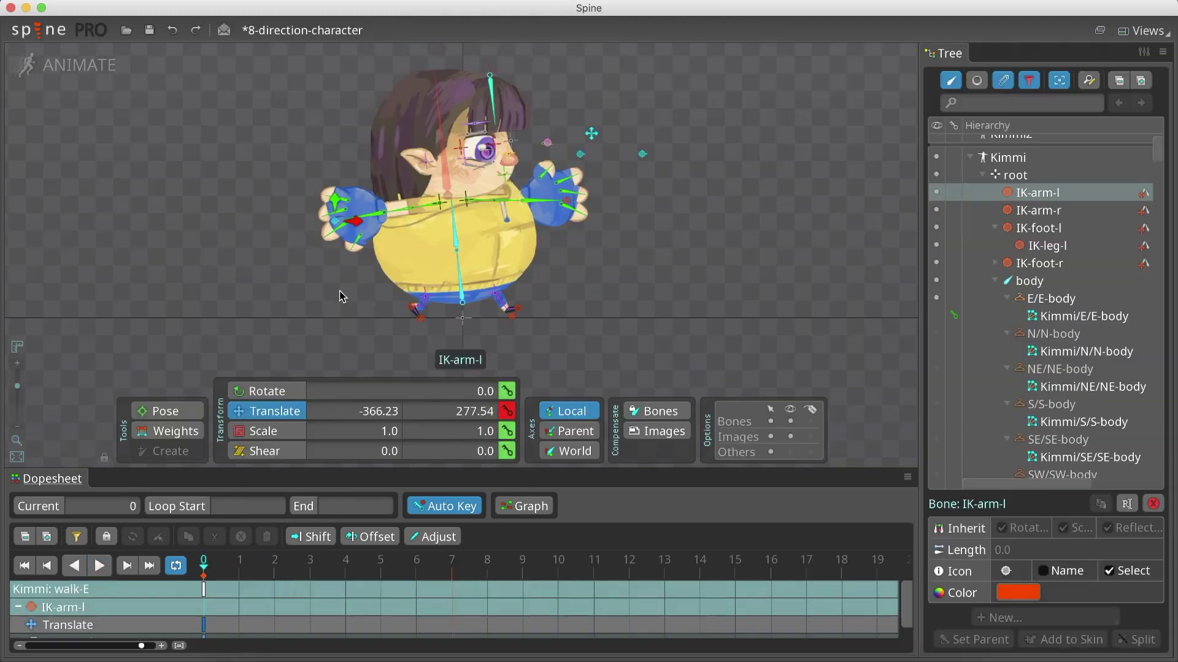
Swing the left IK hand rightward across the body, then back to the left
left_click_drag(346, 224, 494, 214)
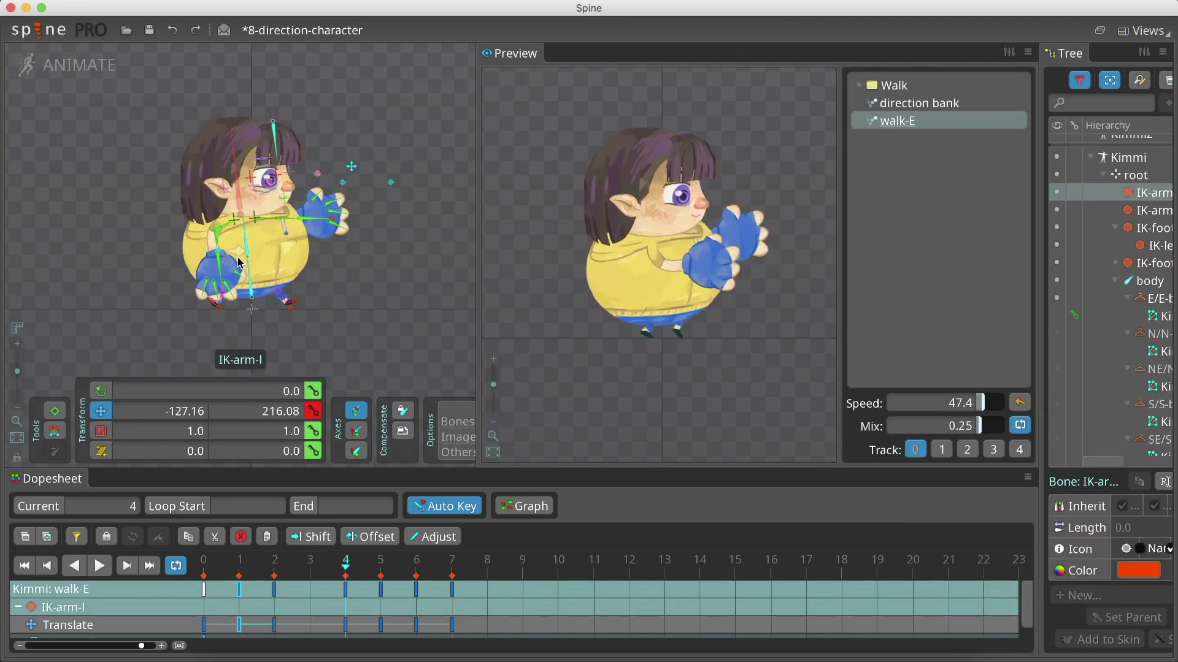
left_click_drag(336, 234, 232, 262)
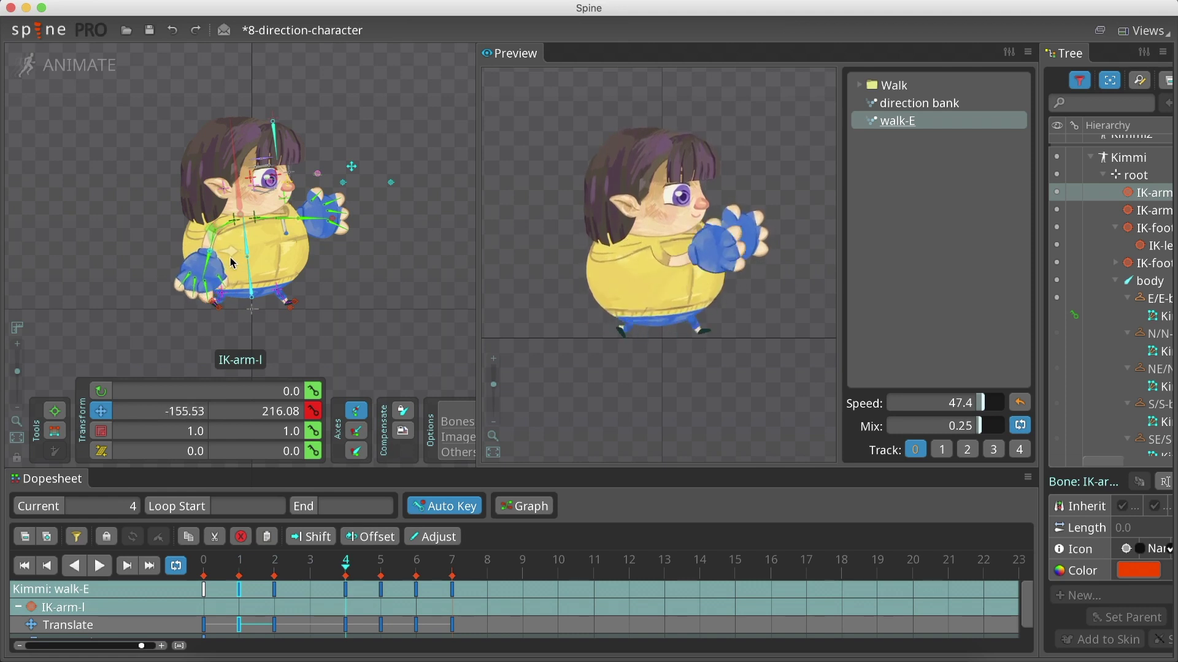
Nudge the left hand, then bend the left middle finger at frame 18
left_click_drag(231, 262, 234, 262)
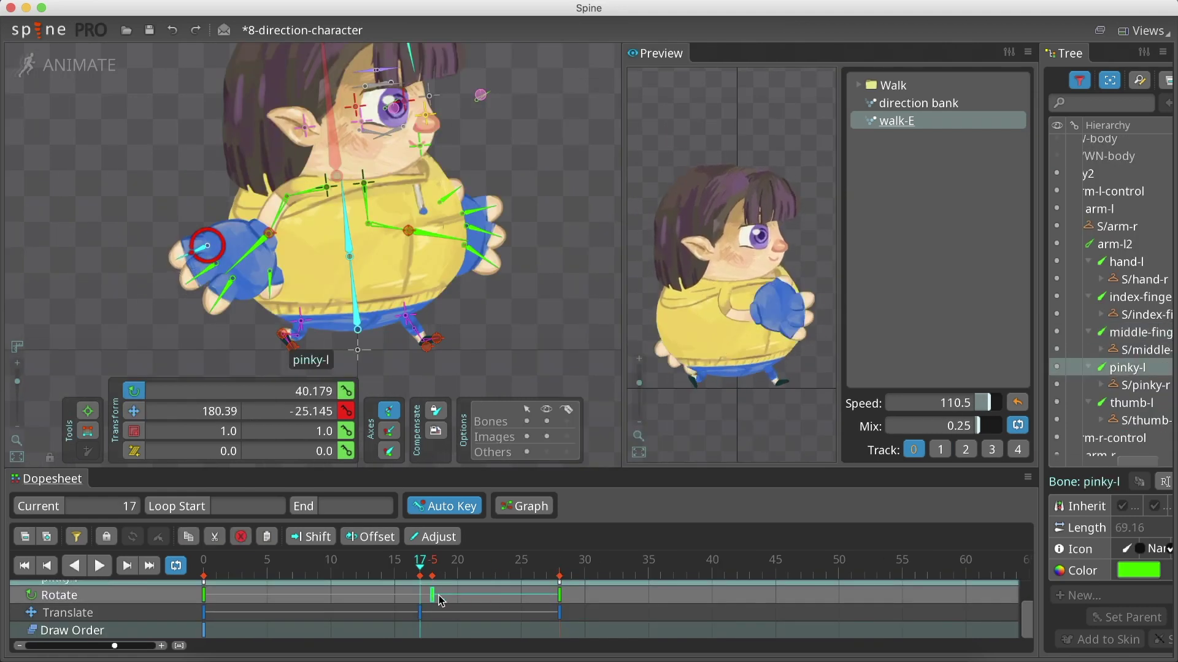
left_click(438, 600)
left_click(235, 295)
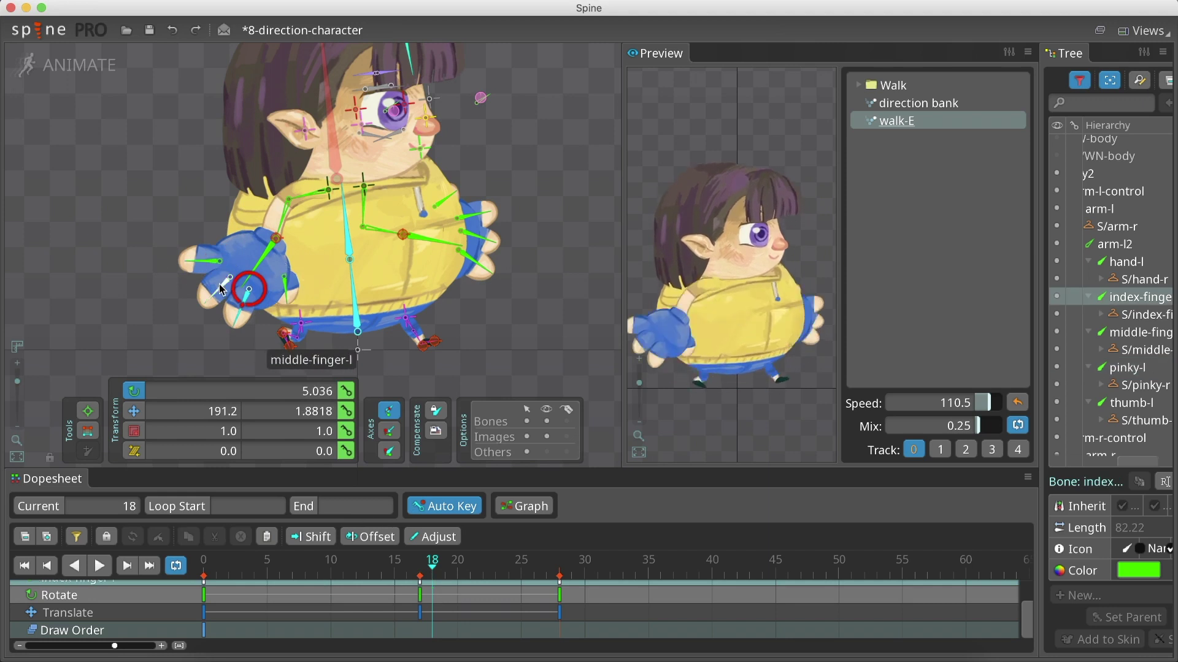
mouse_move(220, 289)
left_mouse_down()
mouse_move(229, 271)
mouse_move(144, 294)
mouse_move(145, 310)
left_mouse_up()
left_click(210, 273)
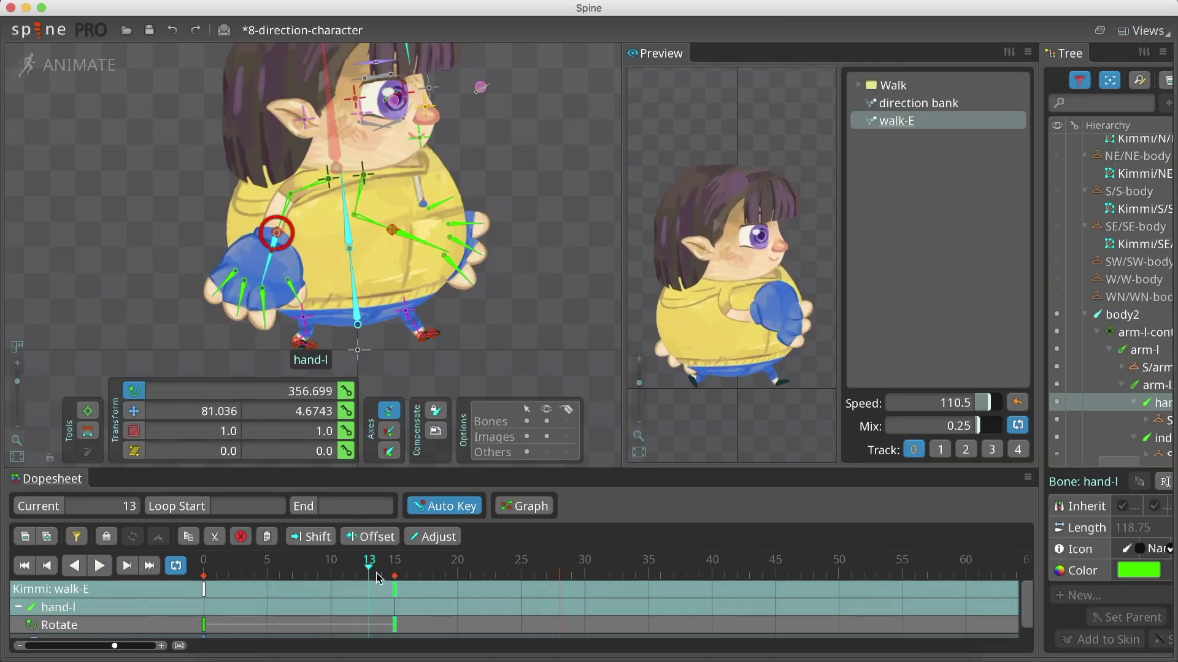
Raise the left hand at frame 15 and paste its frame-0 key at frame 28
left_click_drag(377, 576, 394, 577)
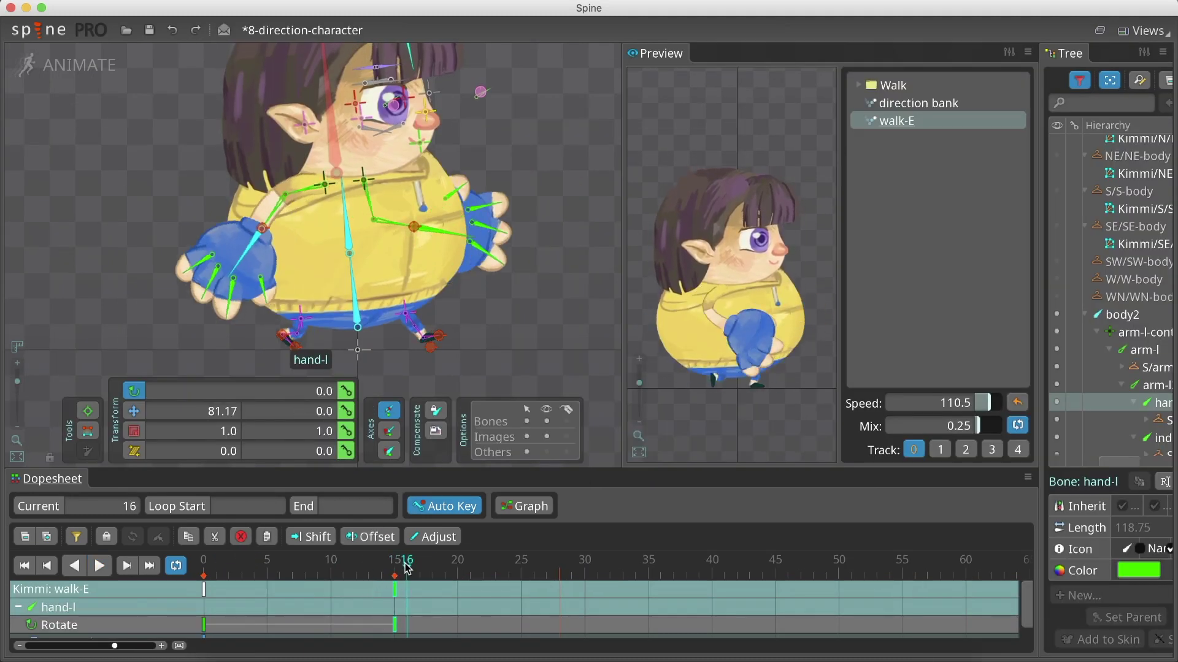
left_click_drag(258, 255, 239, 255)
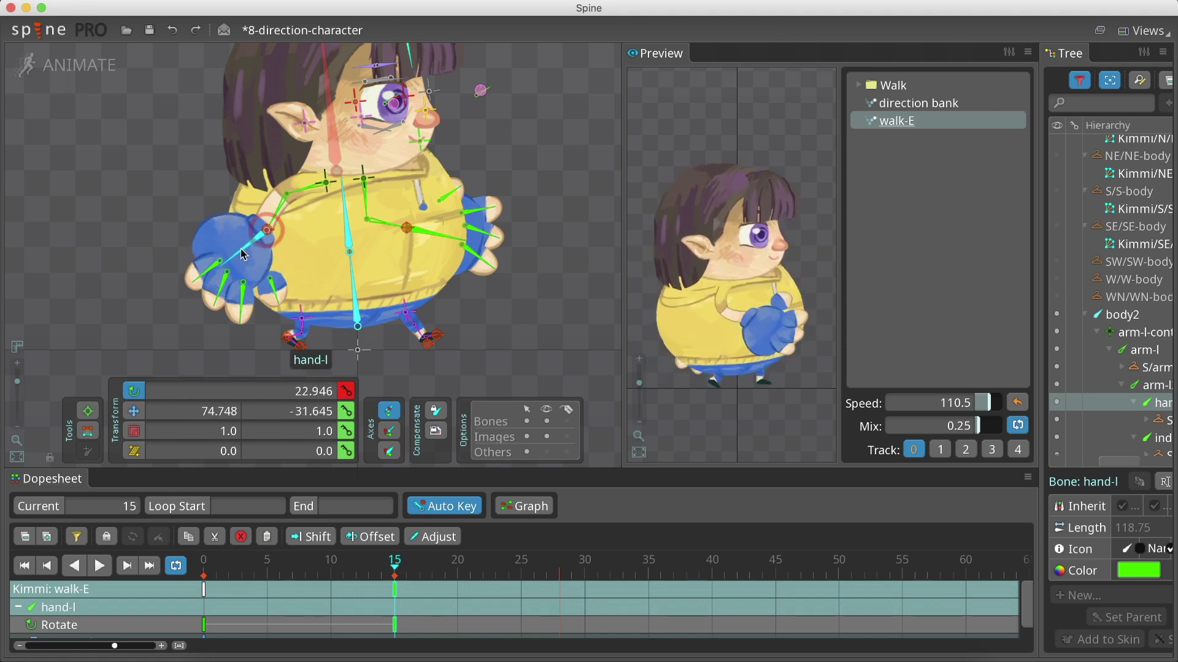
left_click(204, 625)
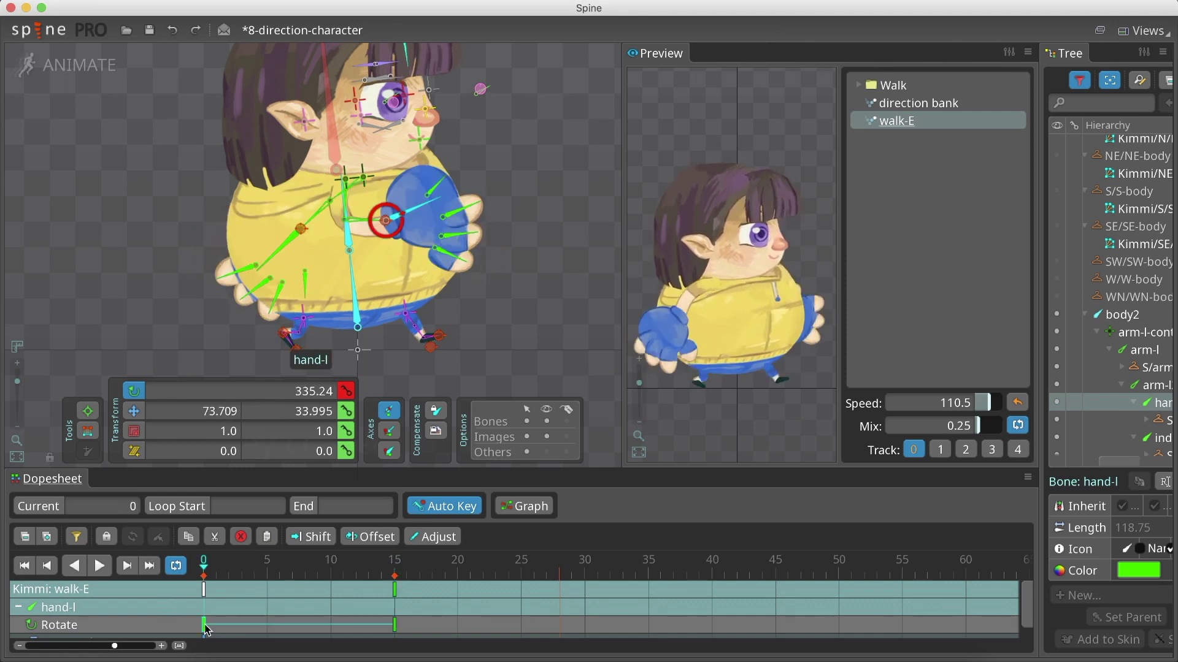
left_click(558, 571)
key("ctrl+v")
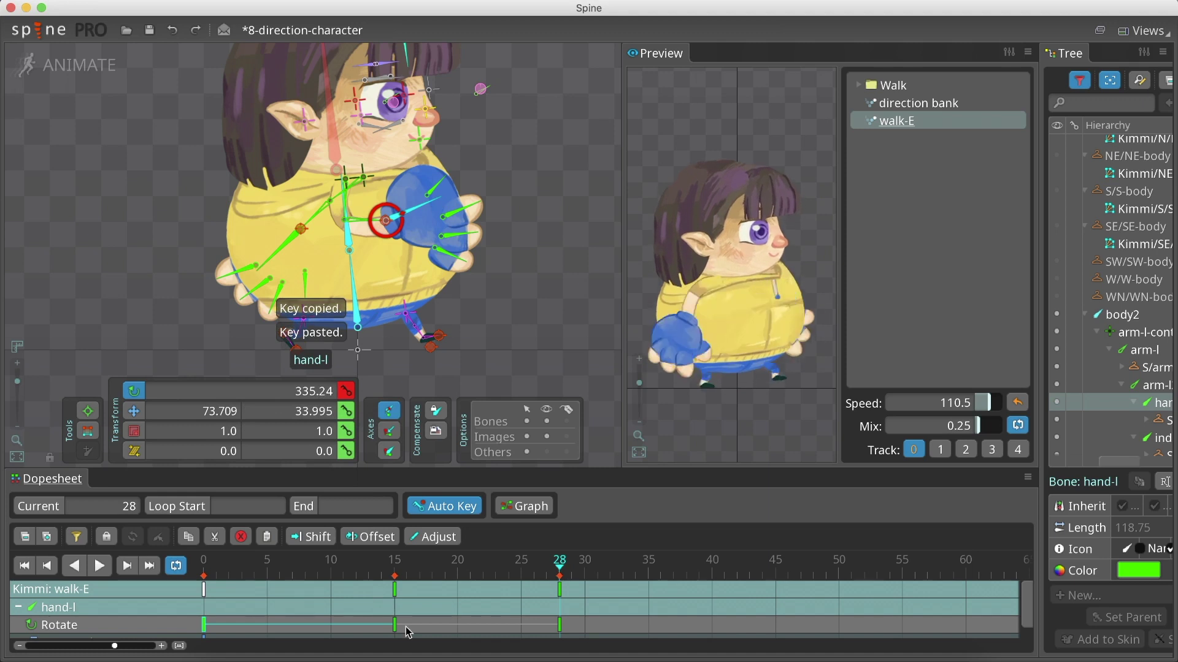
Select the left fingers and spread them upward
left_click(424, 182)
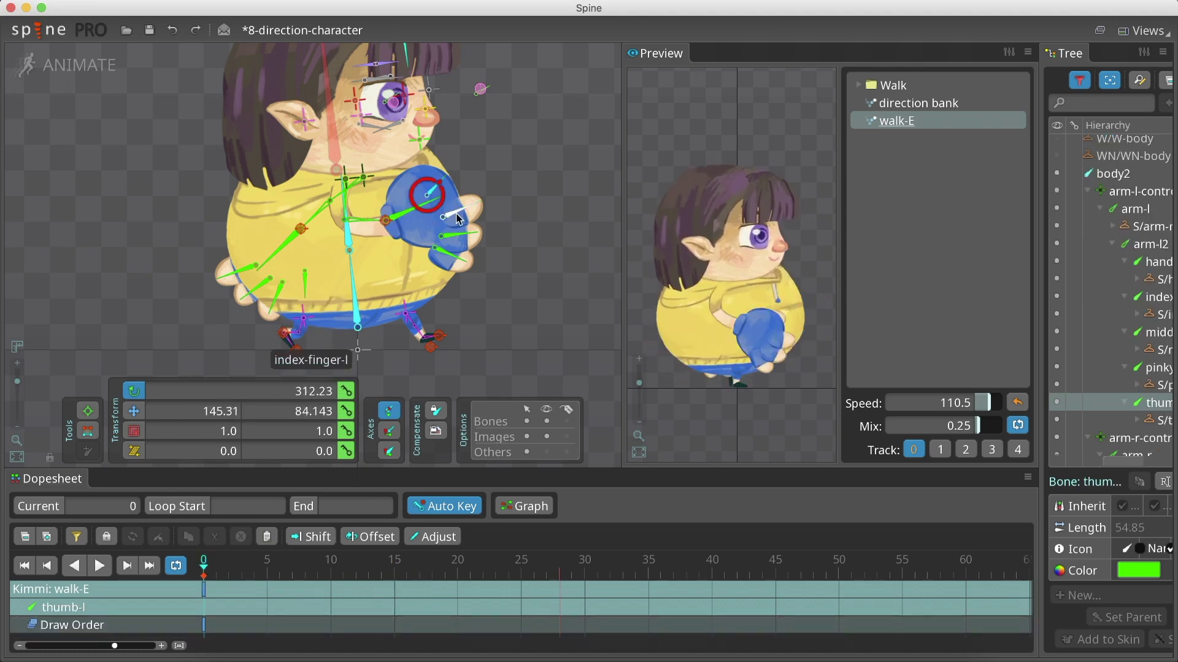
left_click(446, 207, "ctrl")
left_click(446, 208, "ctrl")
left_click_drag(446, 209, 432, 175)
Move the left pinky into place and bring up the animation preview
left_click(429, 170)
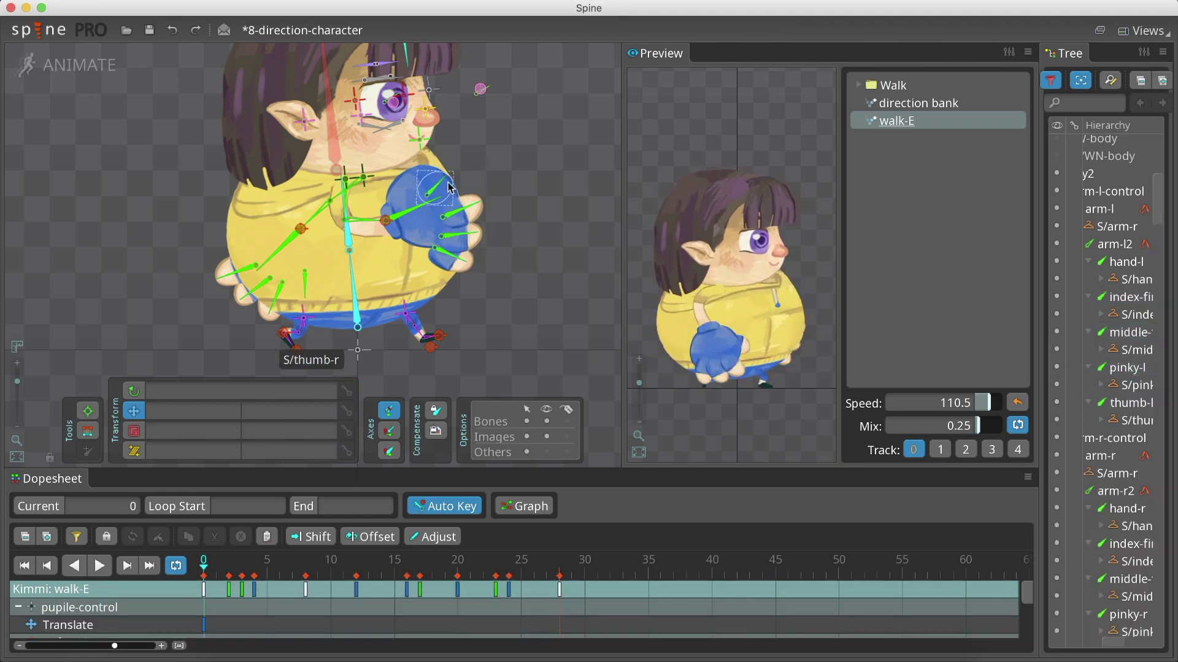
left_click(445, 204)
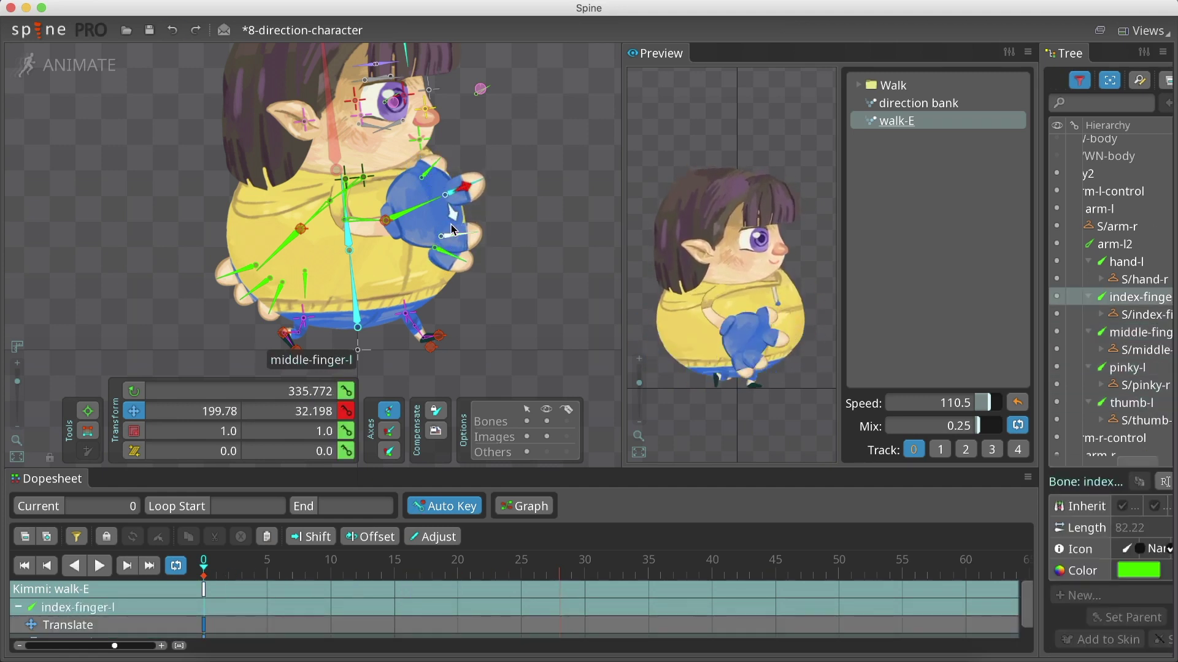
left_click(457, 241)
left_click_drag(447, 240, 441, 254)
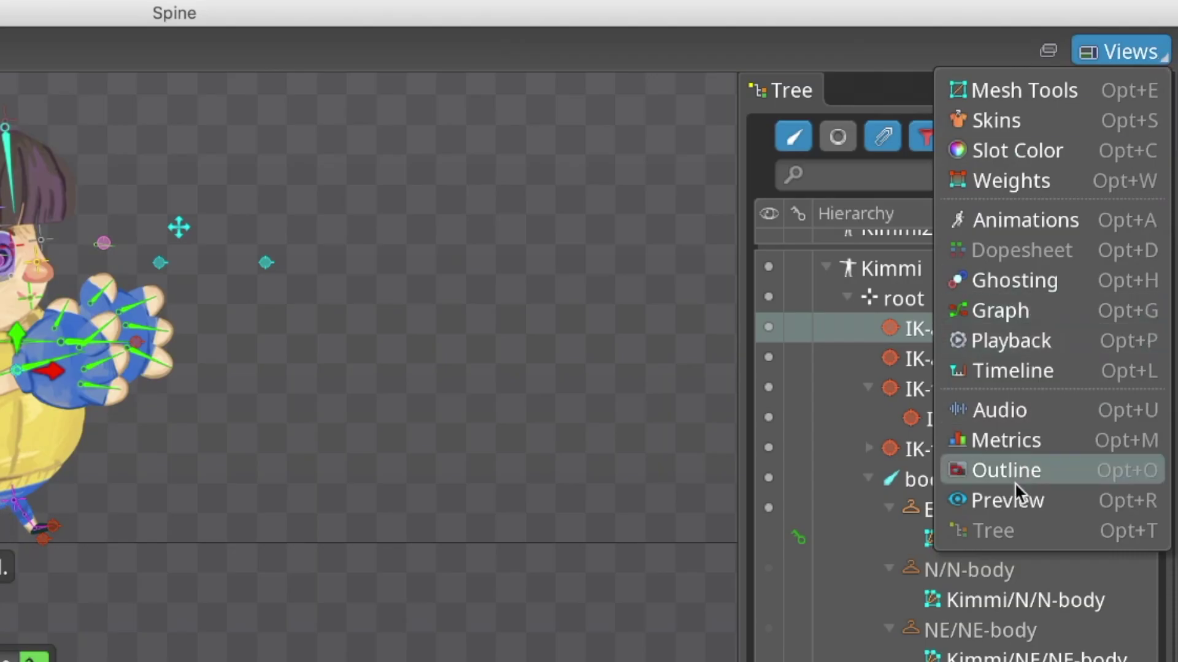
left_click(1011, 500)
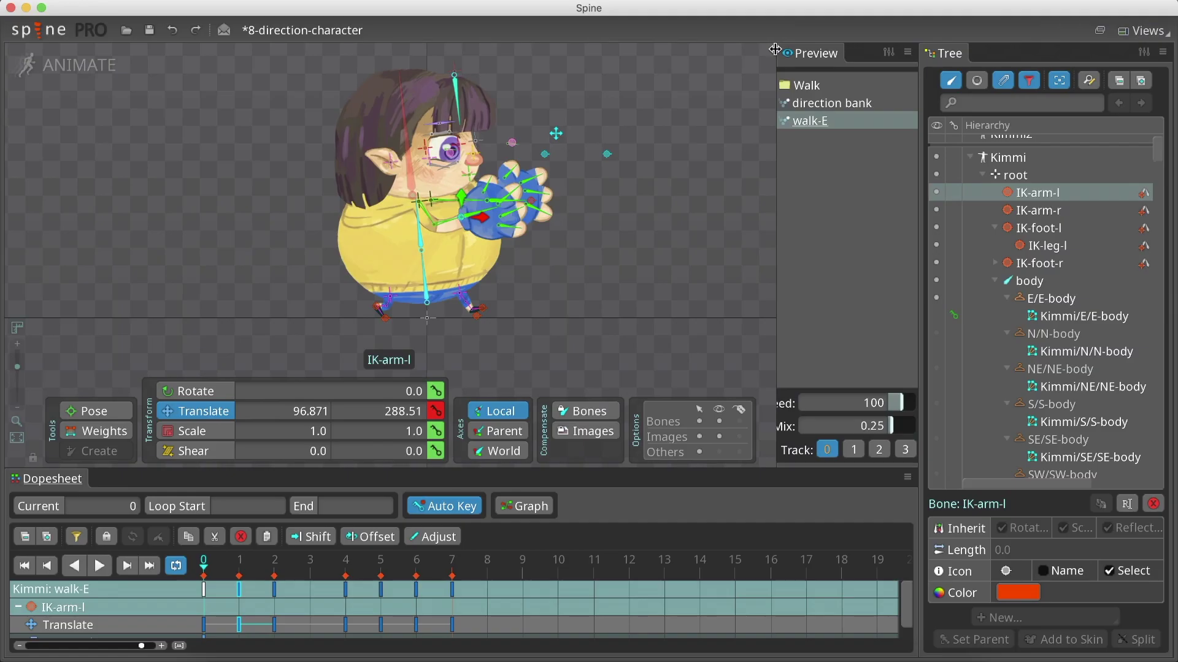
left_click_drag(497, 82, 156, 83)
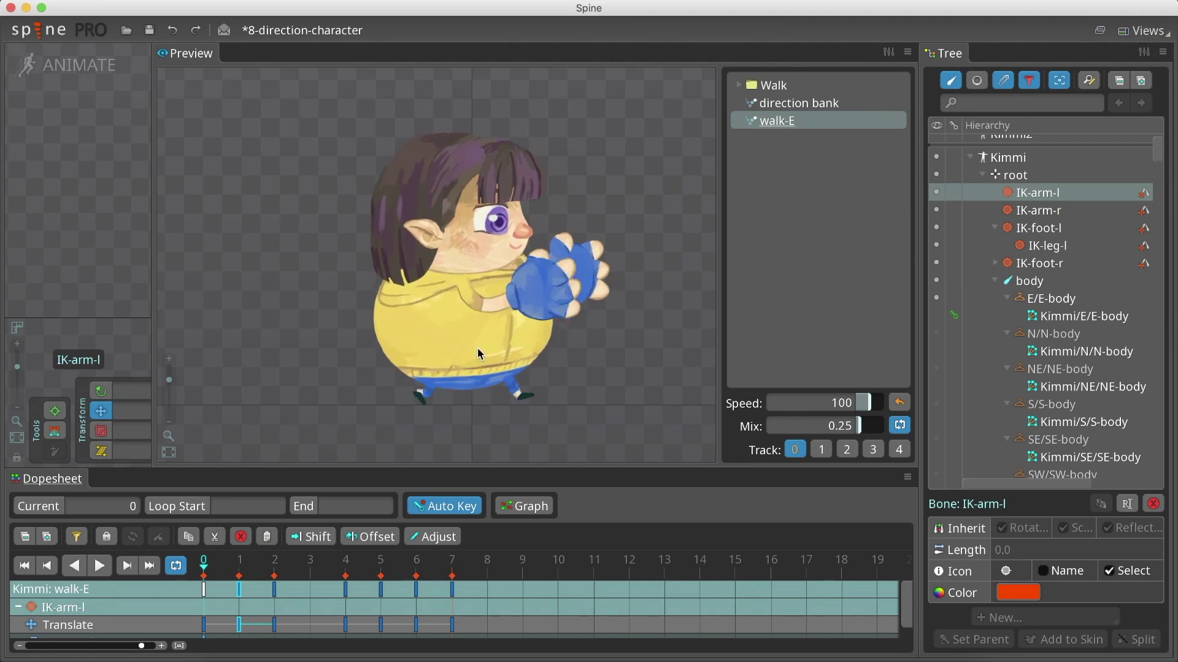
left_click_drag(867, 408, 863, 410)
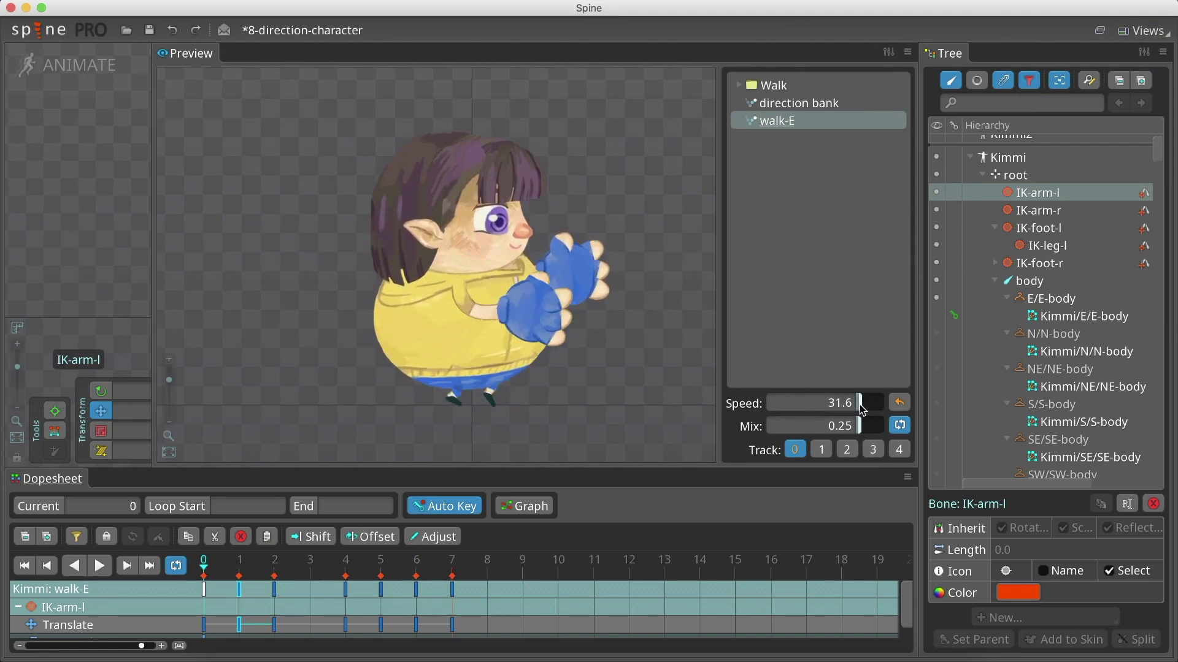
left_click_drag(859, 408, 857, 409)
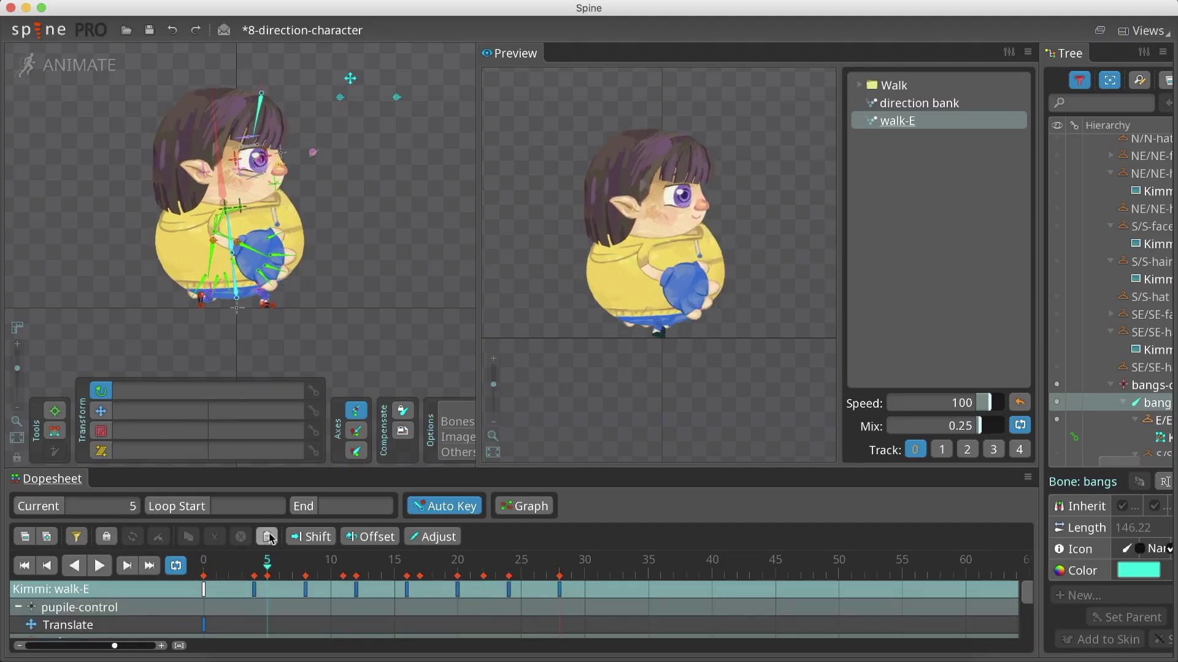
Copy the bangs rotation key and paste it at frame 22
left_click_drag(268, 563, 508, 563)
left_click(303, 590)
left_click(260, 94)
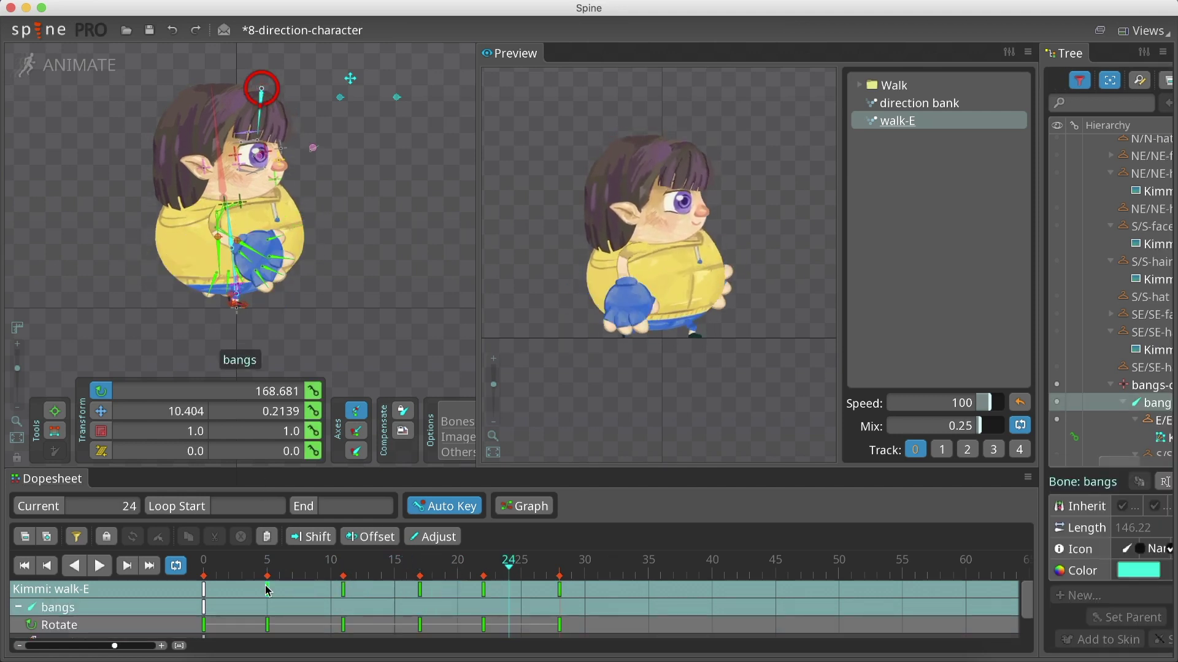
key("ctrl+c")
left_click(481, 577)
key("ctrl+v")
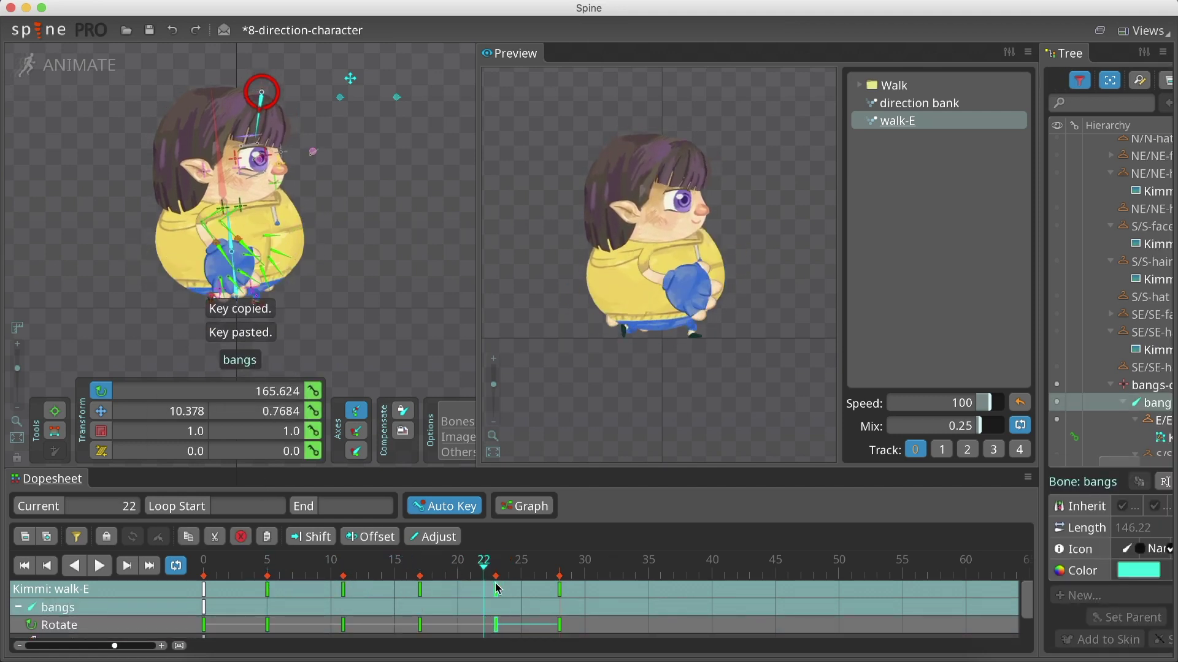
Copy the left ear's first key to frame 28
left_click(558, 563)
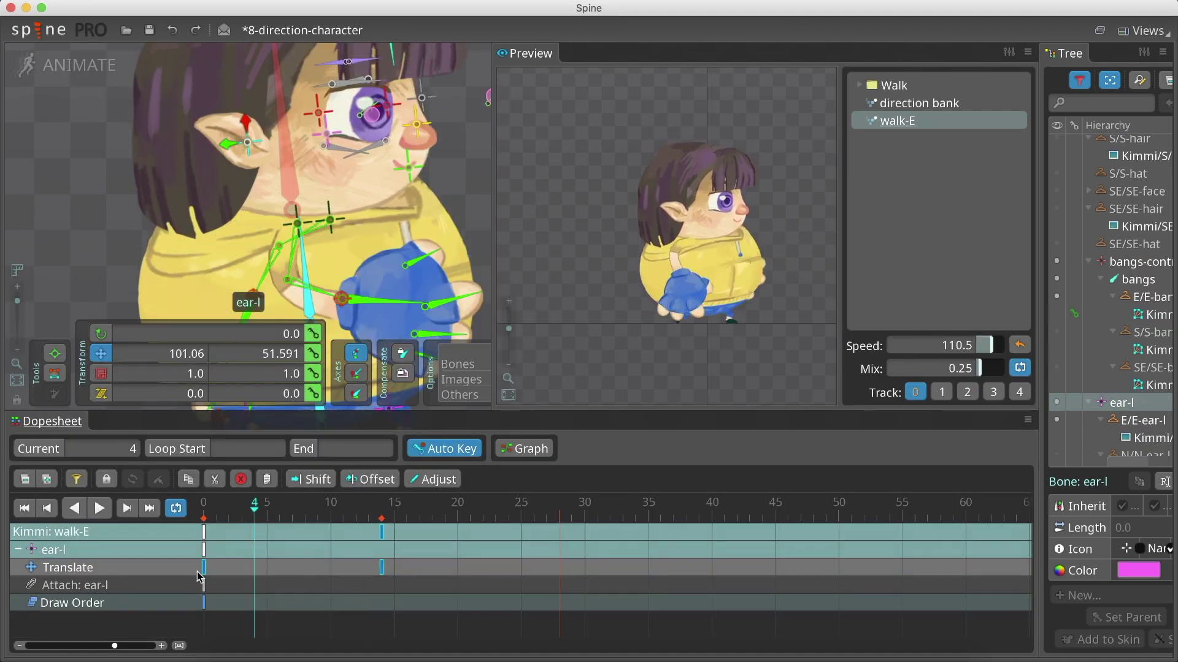
key("ctrl+c")
left_click(558, 504)
key("ctrl+v")
Copy the mouth's frame-0 translate key to frame 28
left_click(393, 502)
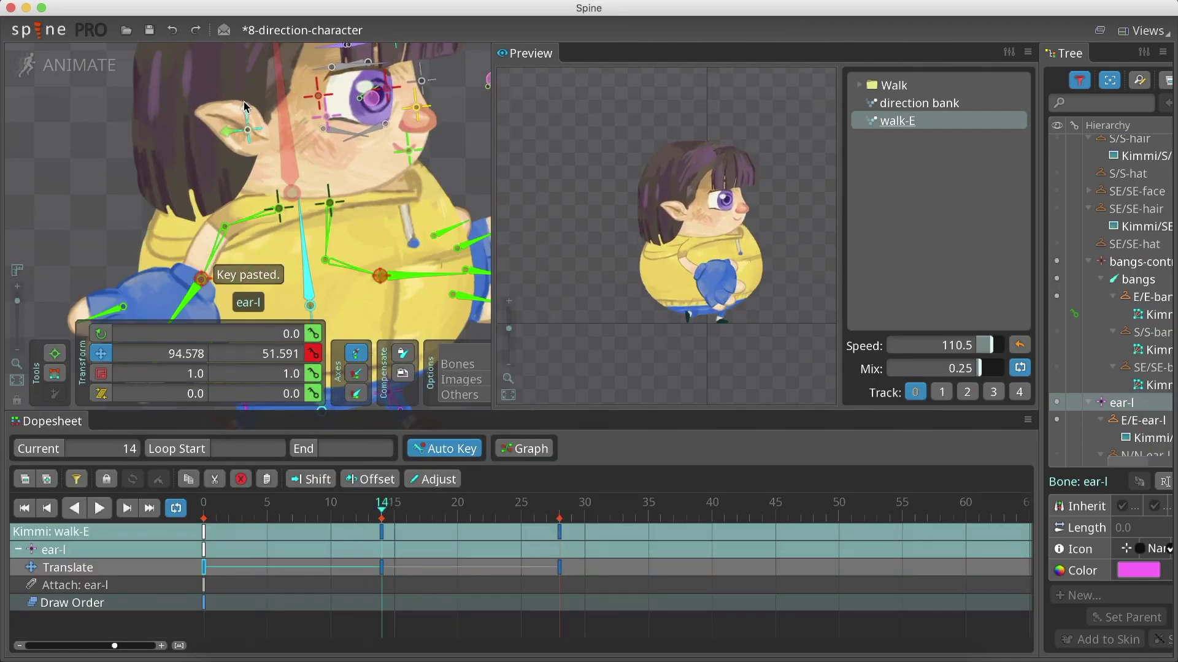
left_click(242, 274)
left_click(204, 568)
key("ctrl+c")
left_click(559, 504)
key("ctrl+v")
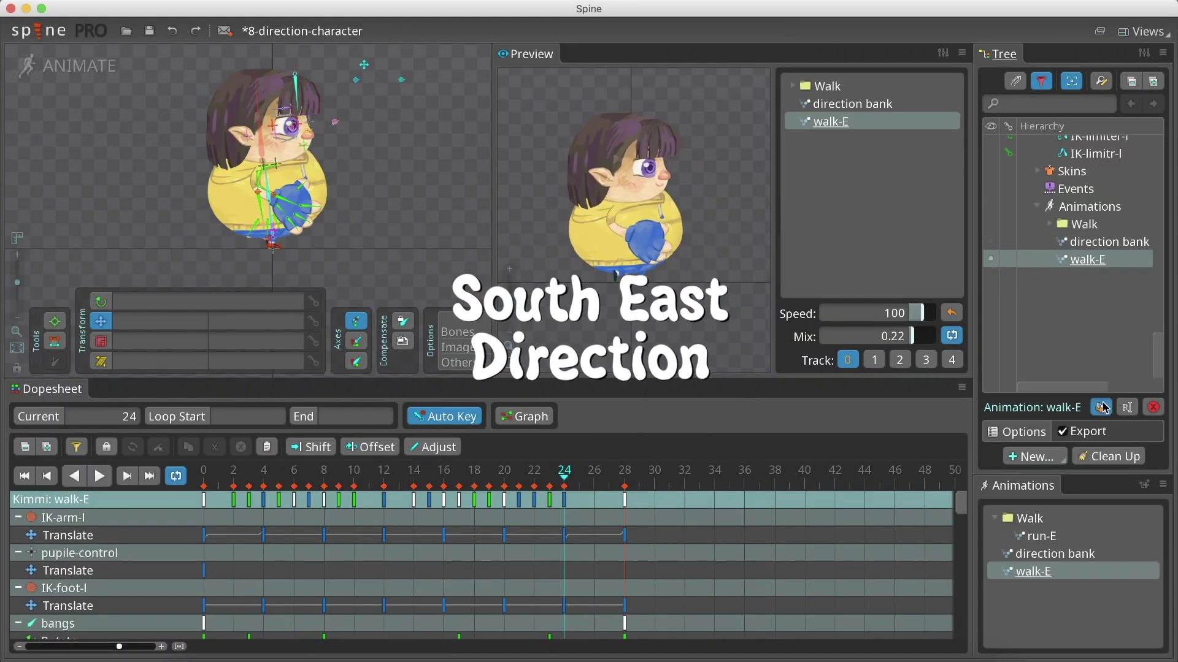
Duplicate walk-E and name the copy walk-SE
left_click(1101, 407)
left_click(1127, 407)
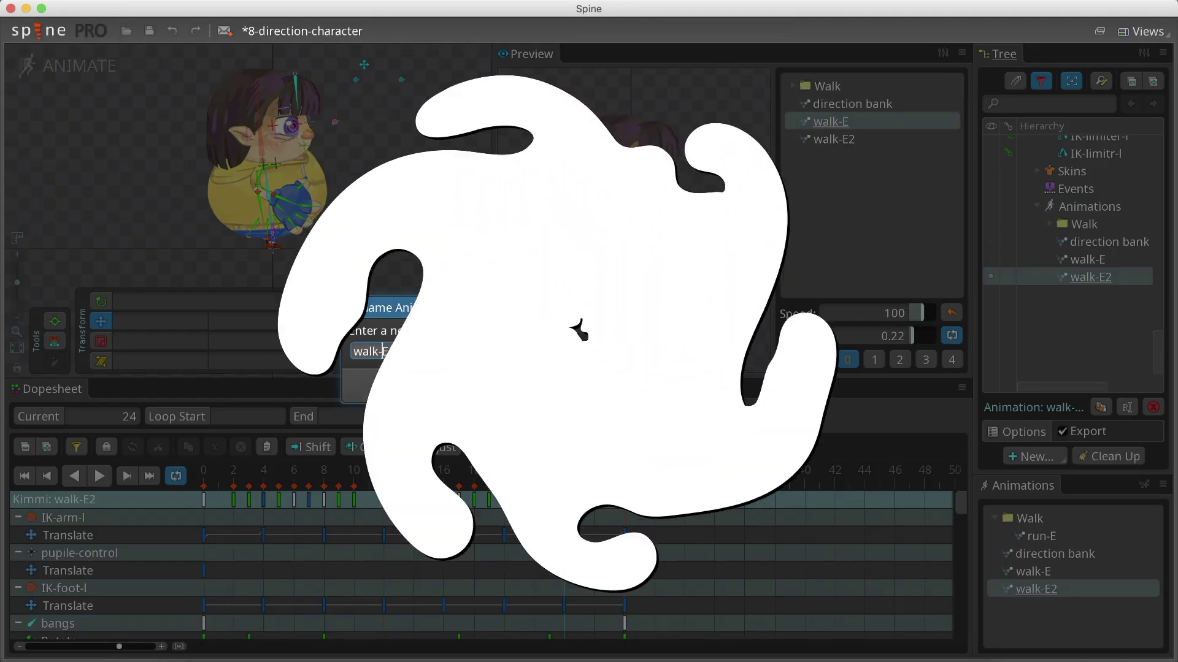
type("walk-SE")
key("Return")
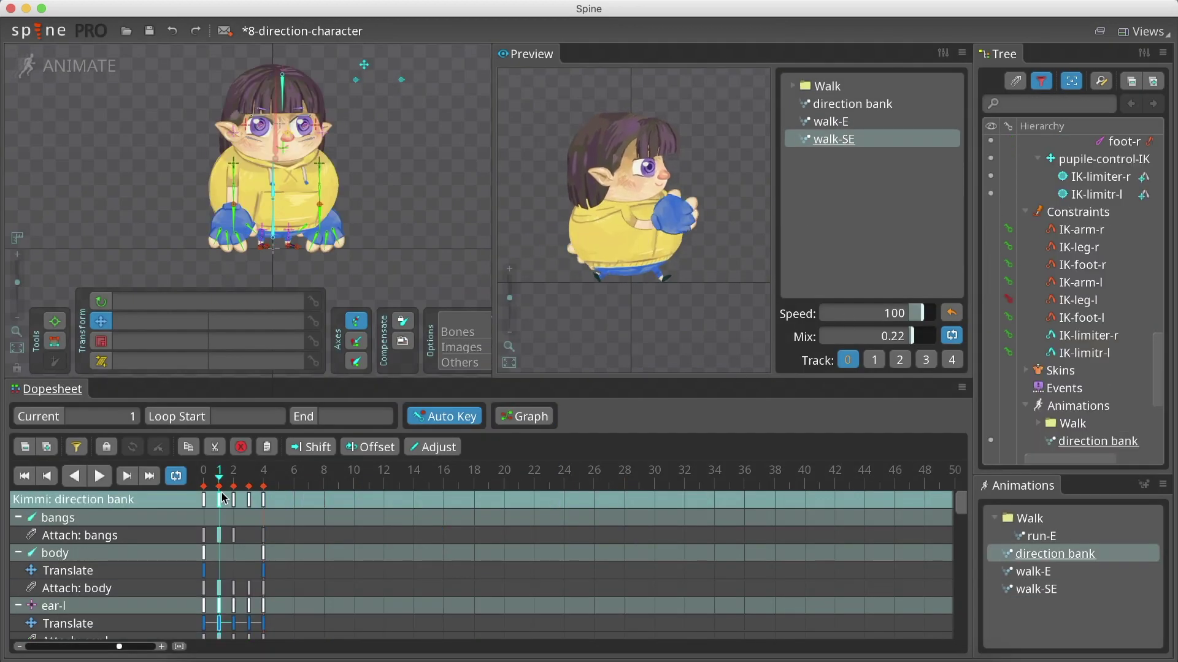
Paste direction bank's south-east pose keys into walk-SE and go to frame 28
key("ctrl+c")
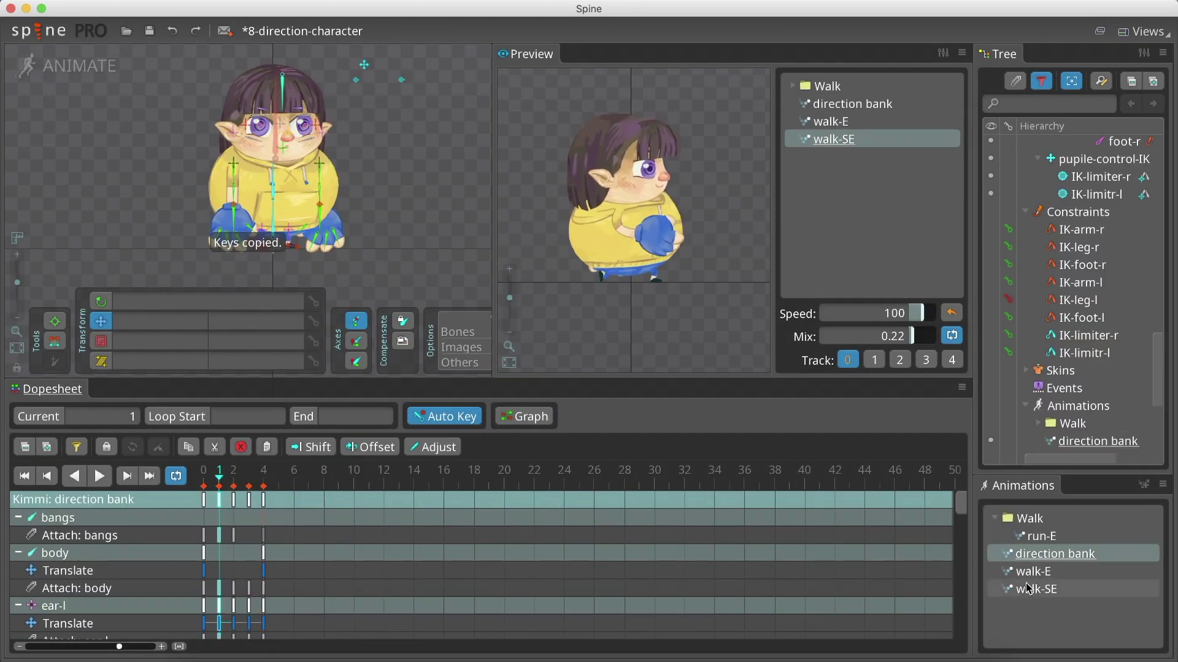
left_click(1028, 589)
key("ctrl+v")
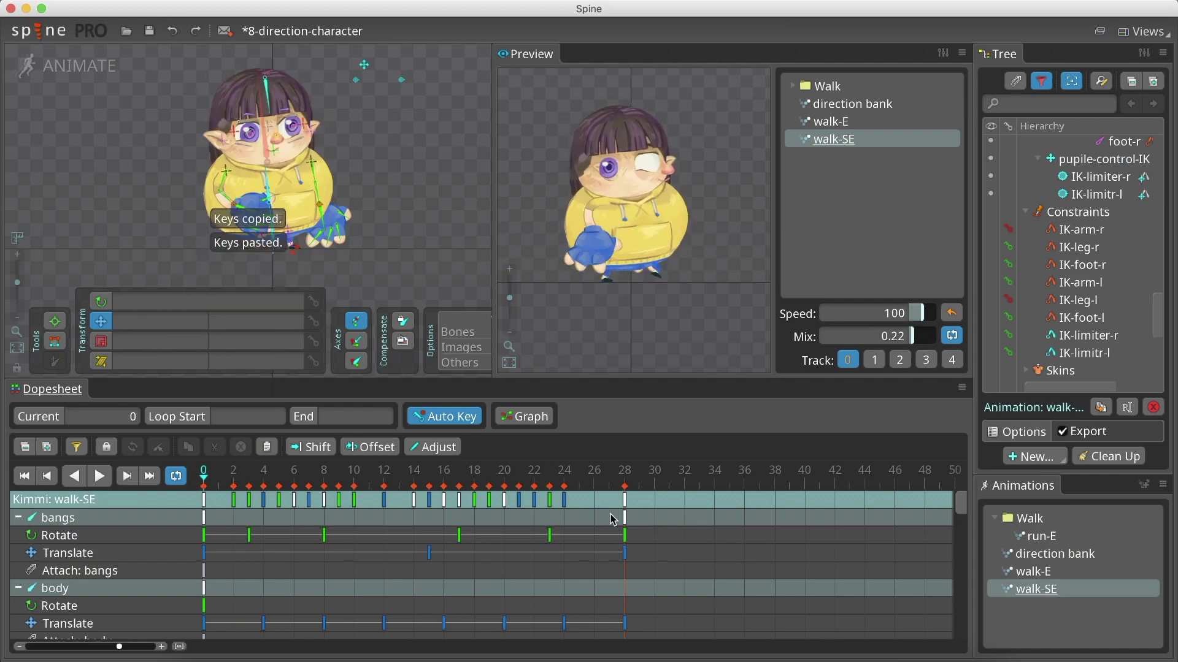
left_click(625, 503)
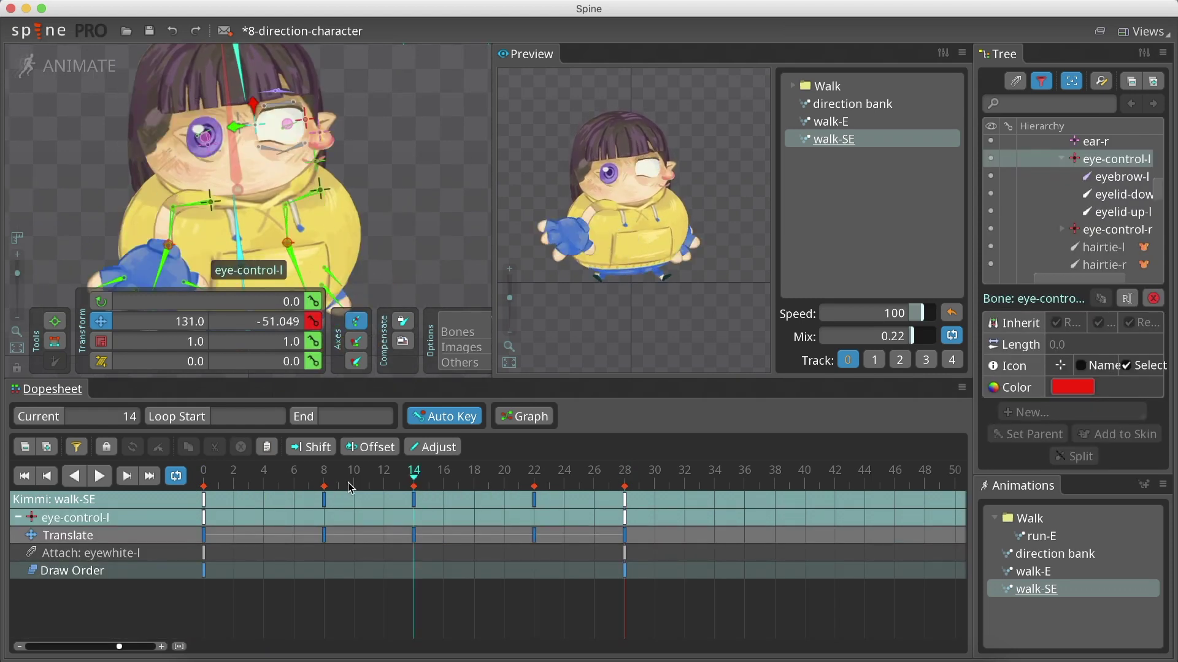
Copy the eye-control-l key from frame 8 to frames 14 and 22 of walk-SE
left_click(324, 479)
key("ctrl+v")
key("ctrl+c")
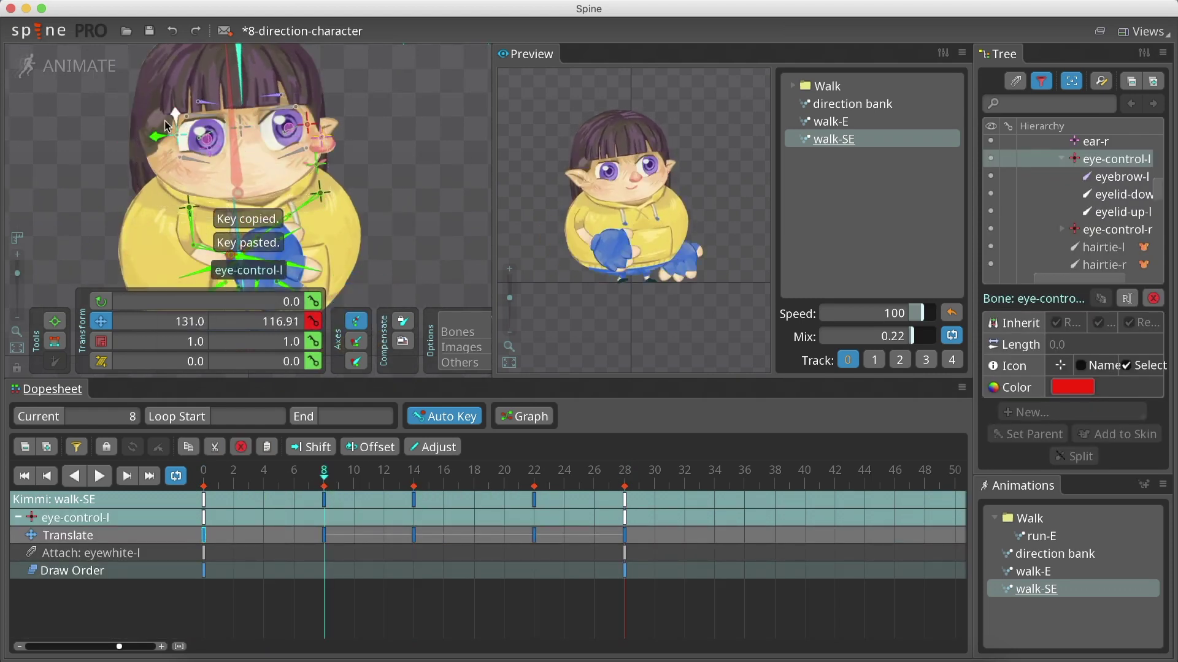
scroll(320, 230, "down", 3)
left_click(414, 470)
left_click(535, 499)
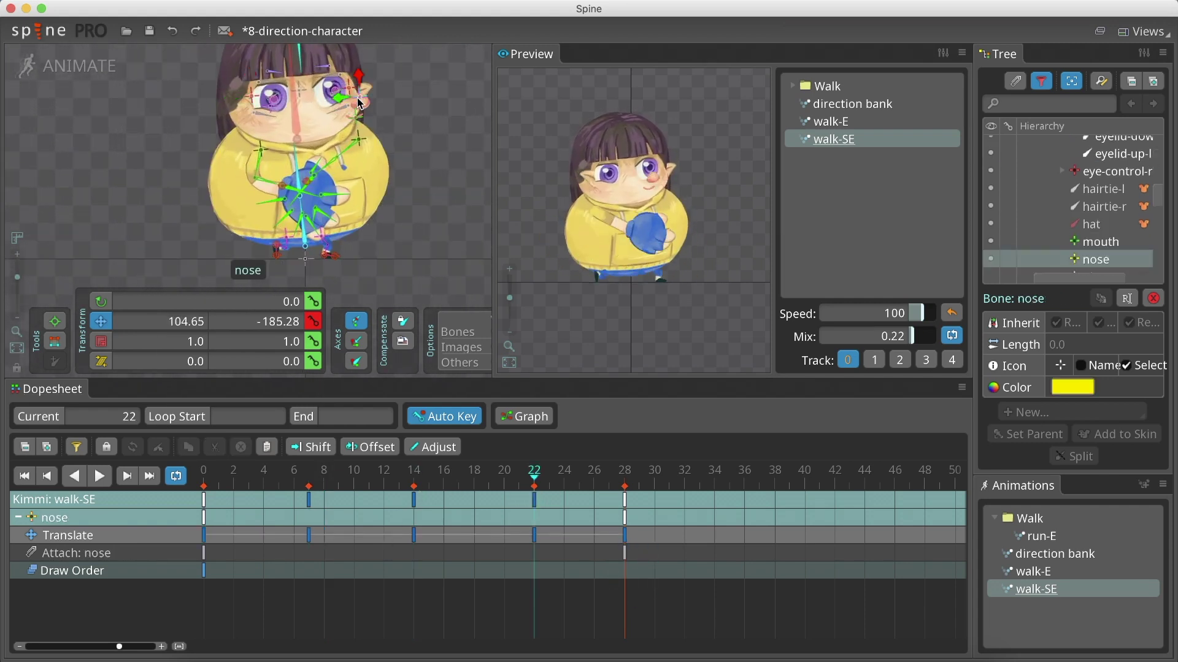
Copy the nose key to another walk-SE key frame
left_click(535, 500)
key("ctrl+c")
left_click(414, 470)
key("ctrl+v")
left_click(534, 500)
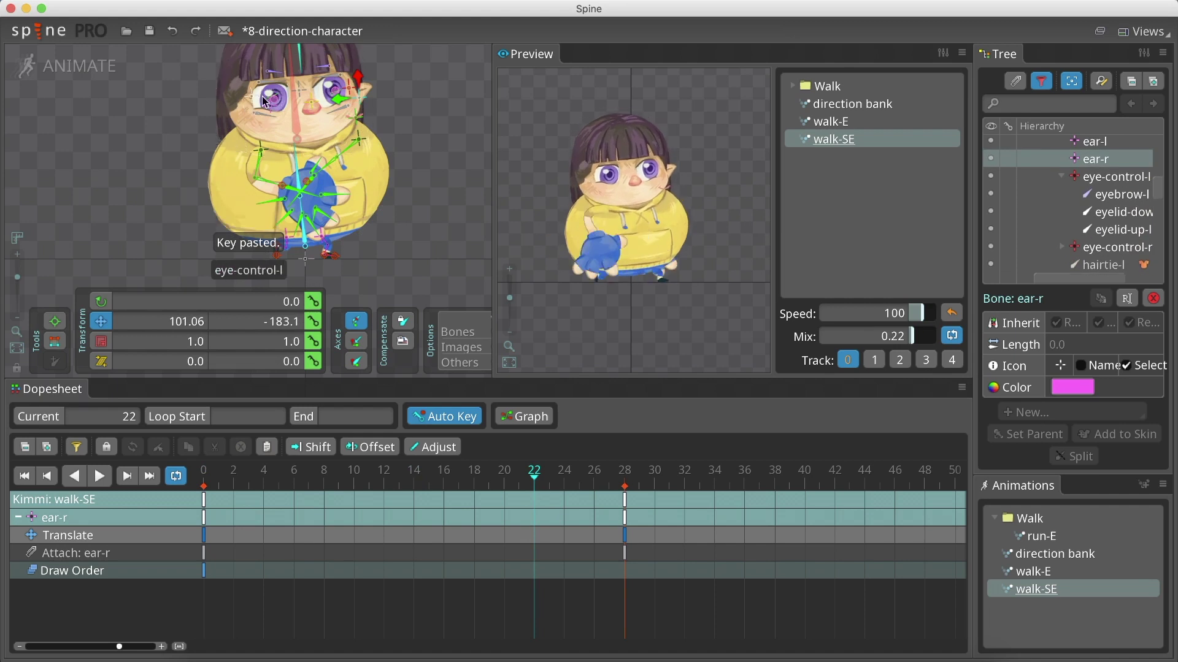
left_click(290, 98)
Copy the mouth key to frame 22
key("ctrl+c")
left_click(308, 471)
left_click(536, 493)
key("ctrl+v")
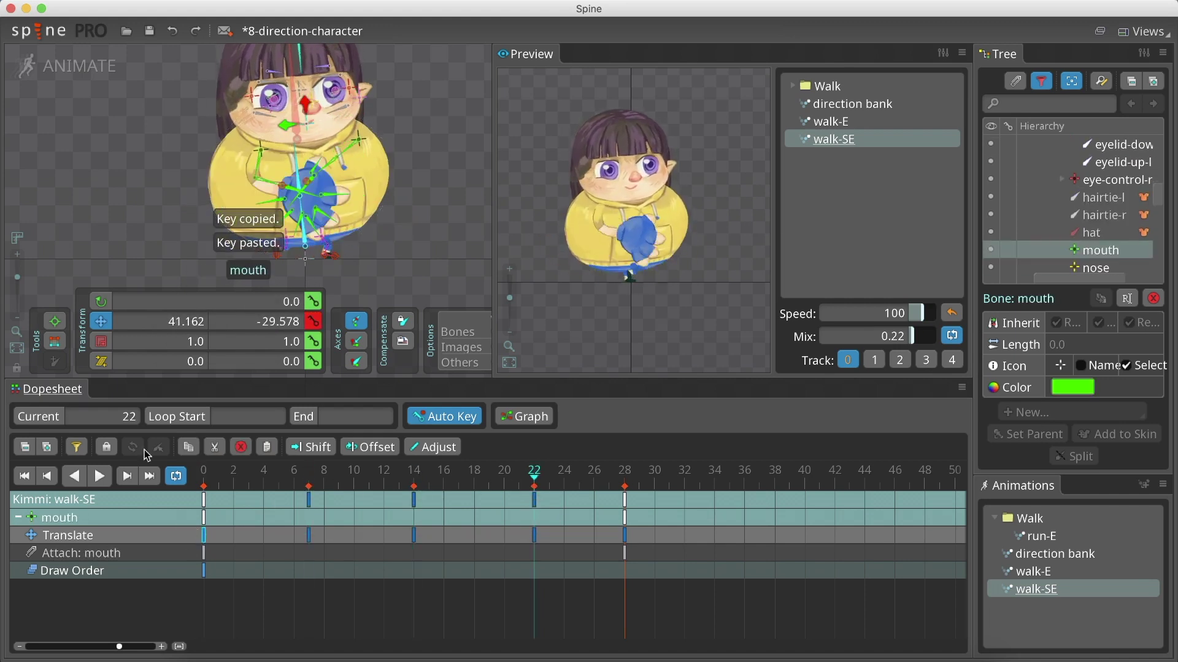
Paste the ear-l key at another frame and frame 21, then swing the arm out left
left_click(228, 100)
key("ctrl+c")
left_click(409, 481)
key("ctrl+v")
left_click(522, 493)
key("ctrl+v")
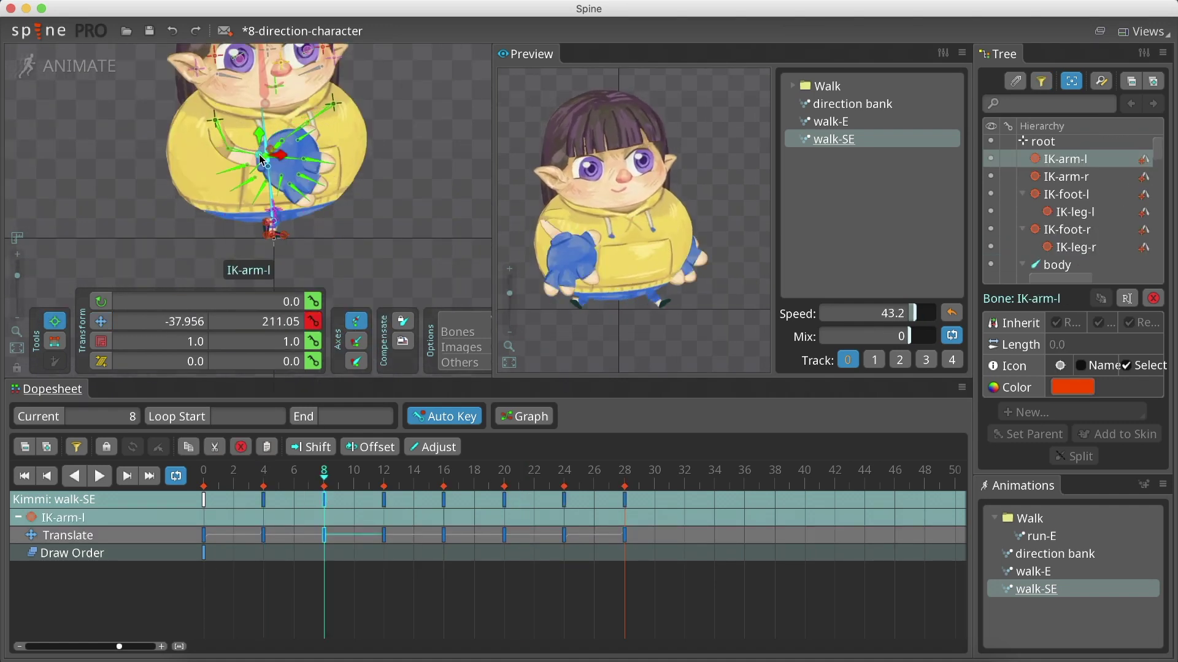
left_click_drag(261, 159, 208, 161)
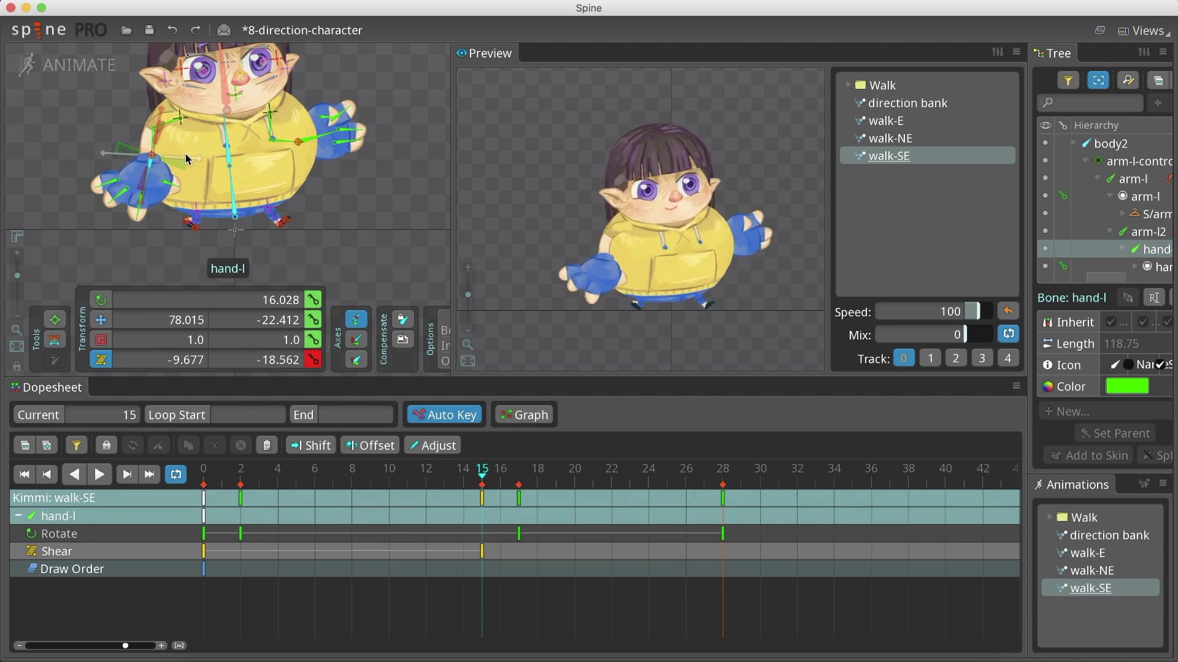
Key a squashed, sheared left hand at frame 15 and the left finger rotations
left_click_drag(179, 115, 132, 162)
key("x")
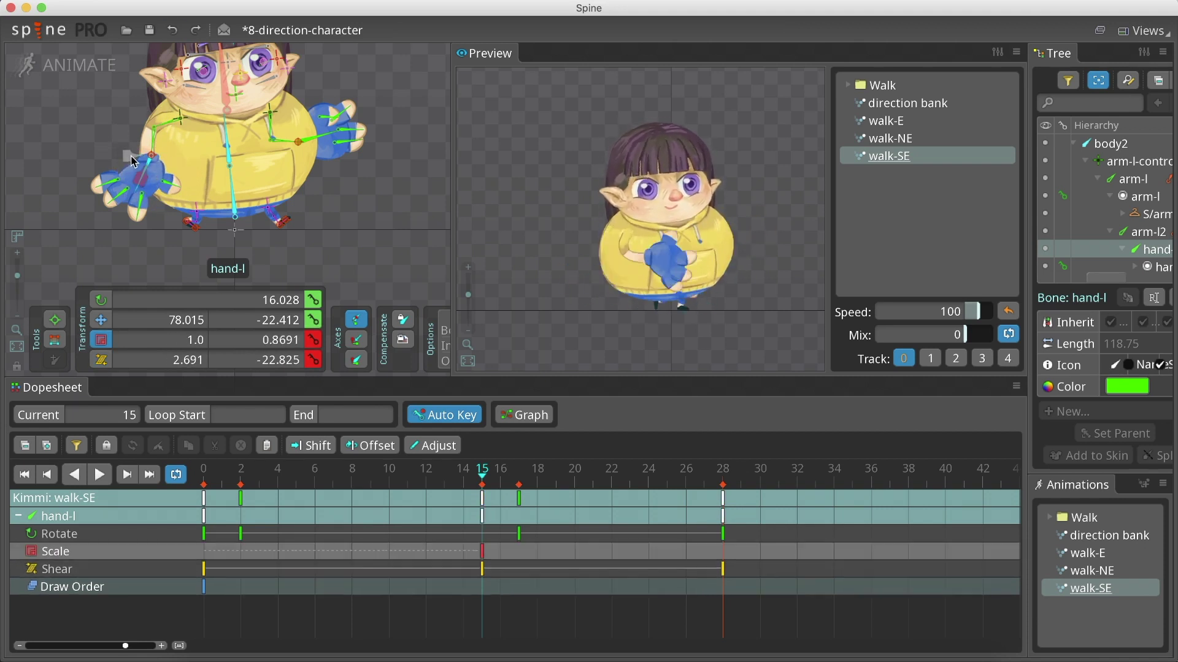
left_click(207, 581)
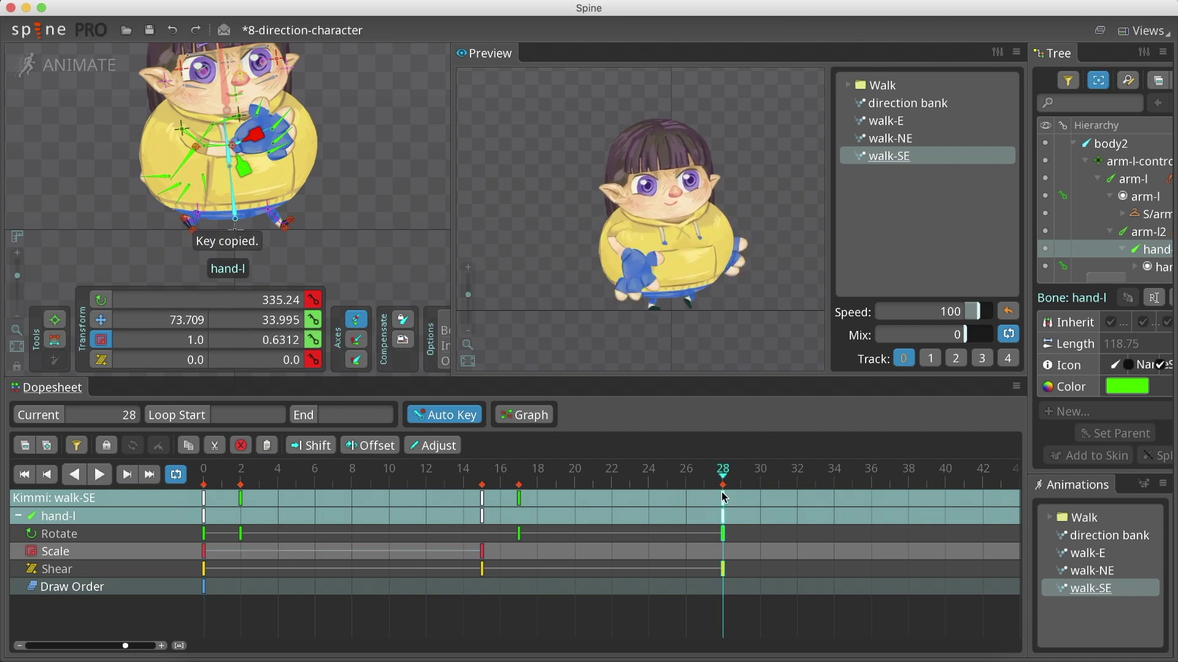
left_click(1095, 570)
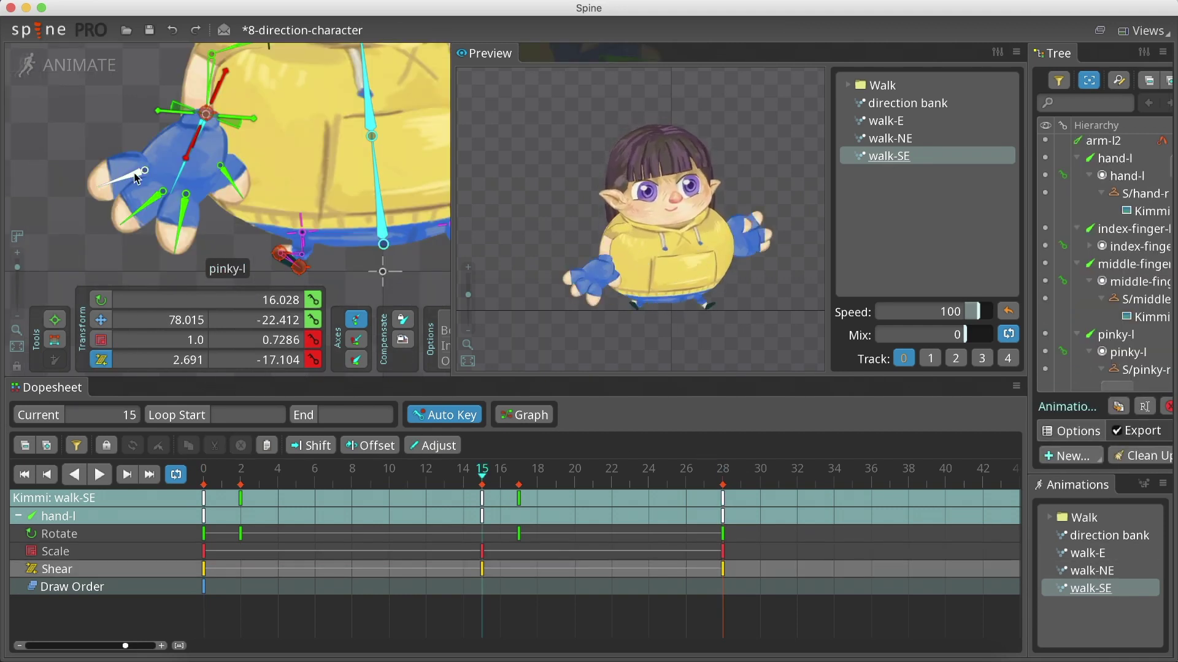
left_click(136, 177)
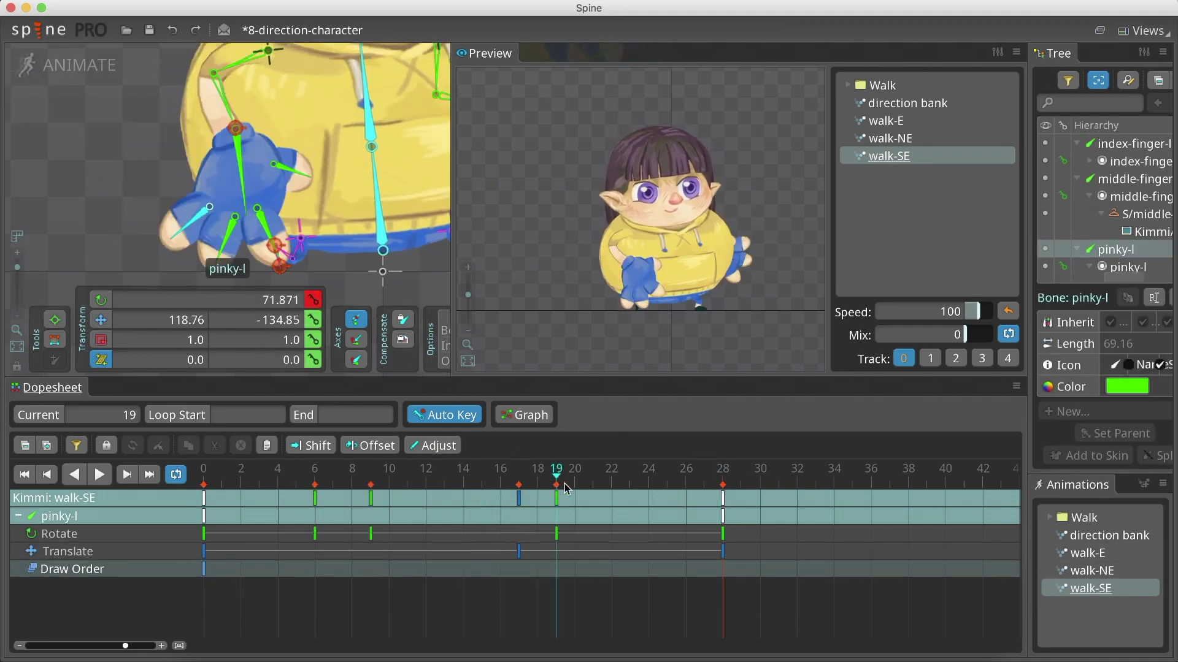
left_click(230, 244)
key("Left")
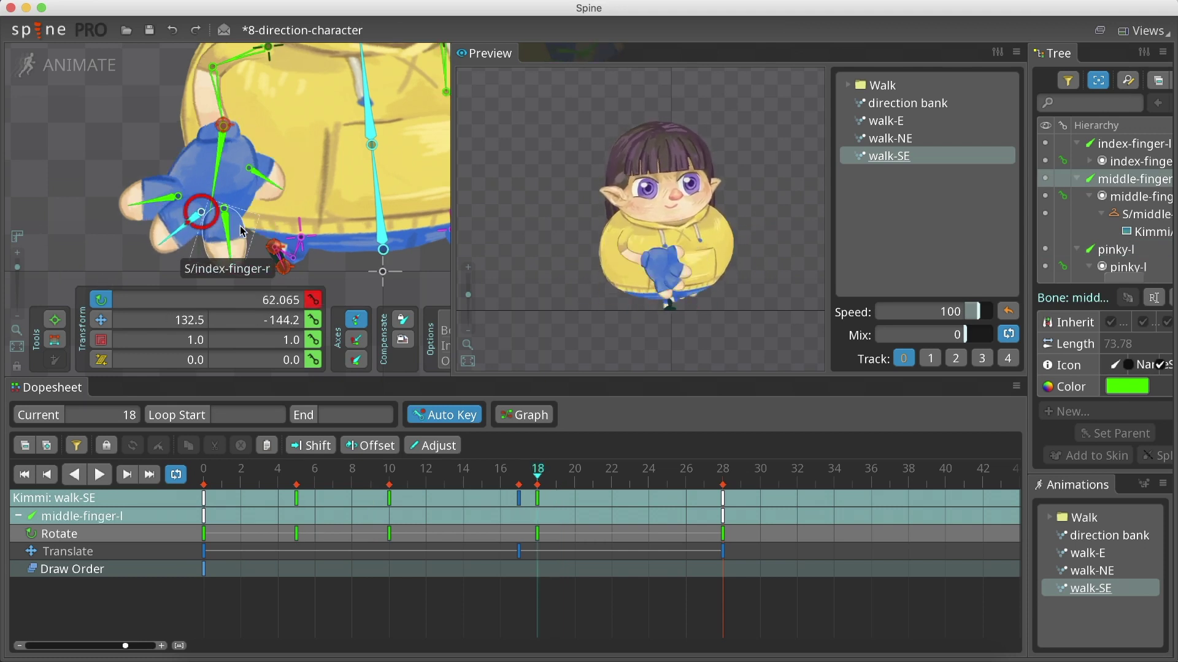
left_click(241, 230)
left_click(522, 482)
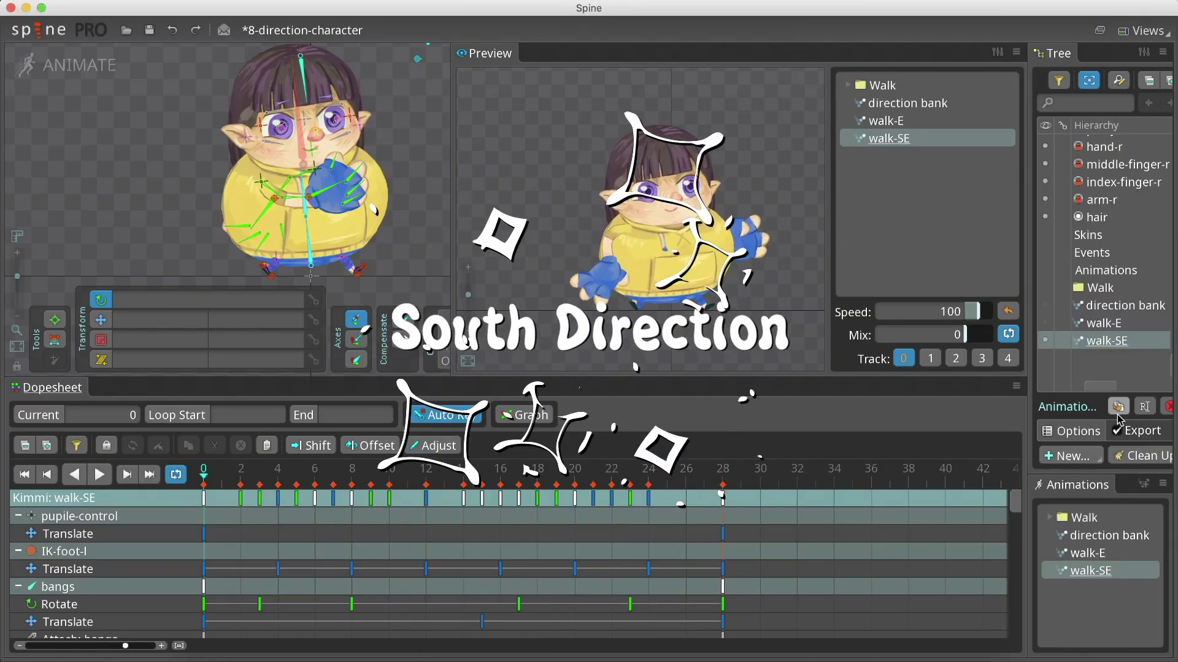
Duplicate walk-SE and rename the copy walk-S
left_click(1118, 407)
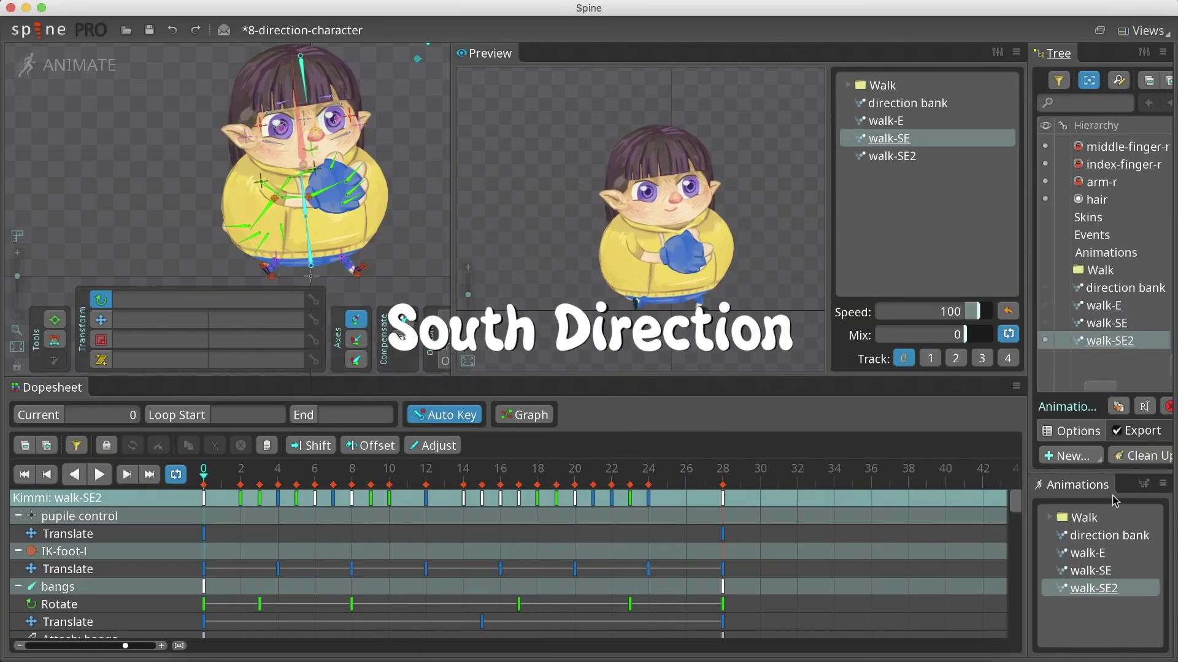
double_click(1105, 591)
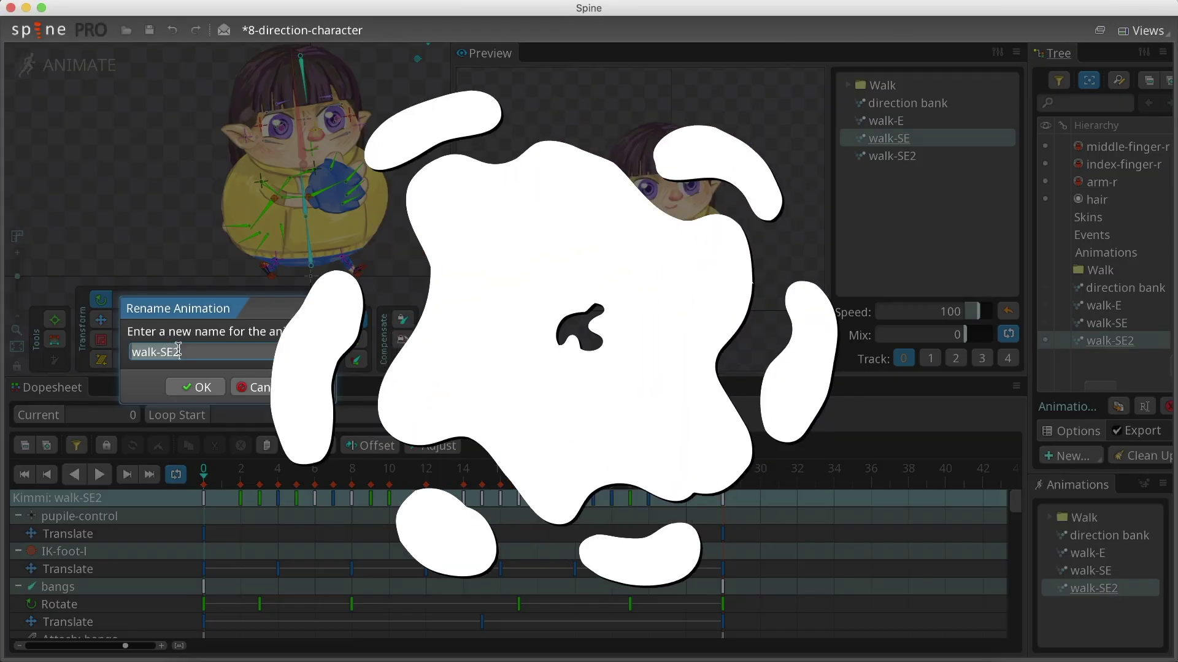
left_click(179, 350)
key("BackSpace")
key("BackSpace")
key("Return")
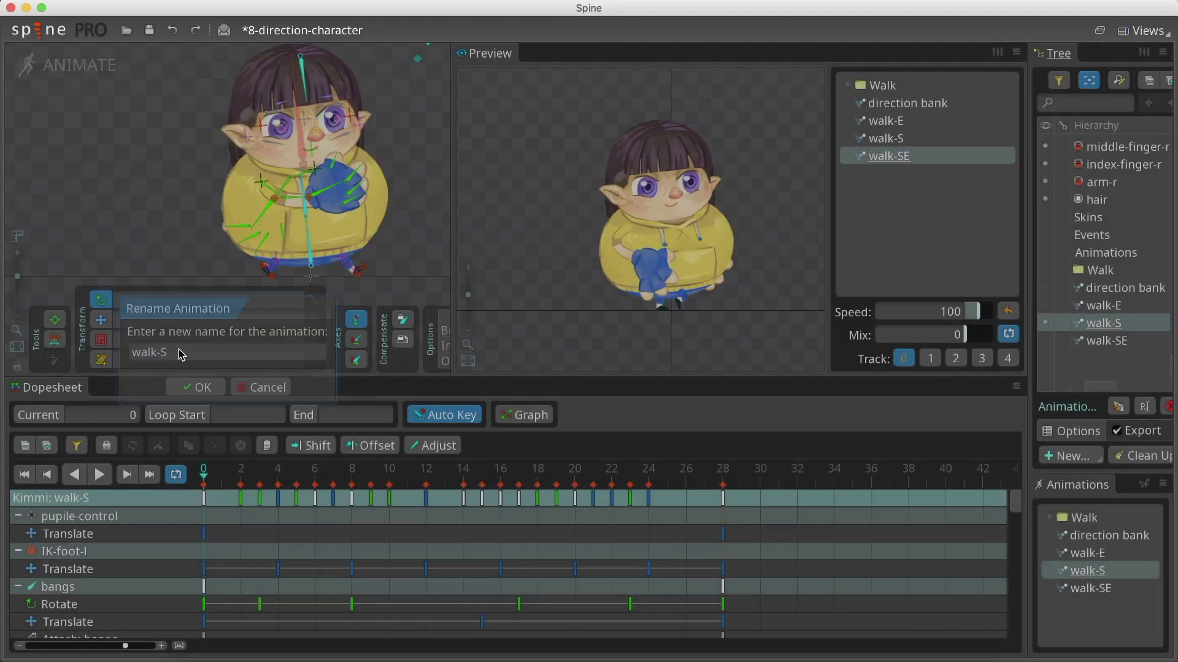
scroll(321, 149, "up", 3)
Copy and paste the ear-r key, then copy another key for frame 28
left_click(321, 149)
key("ctrl+c")
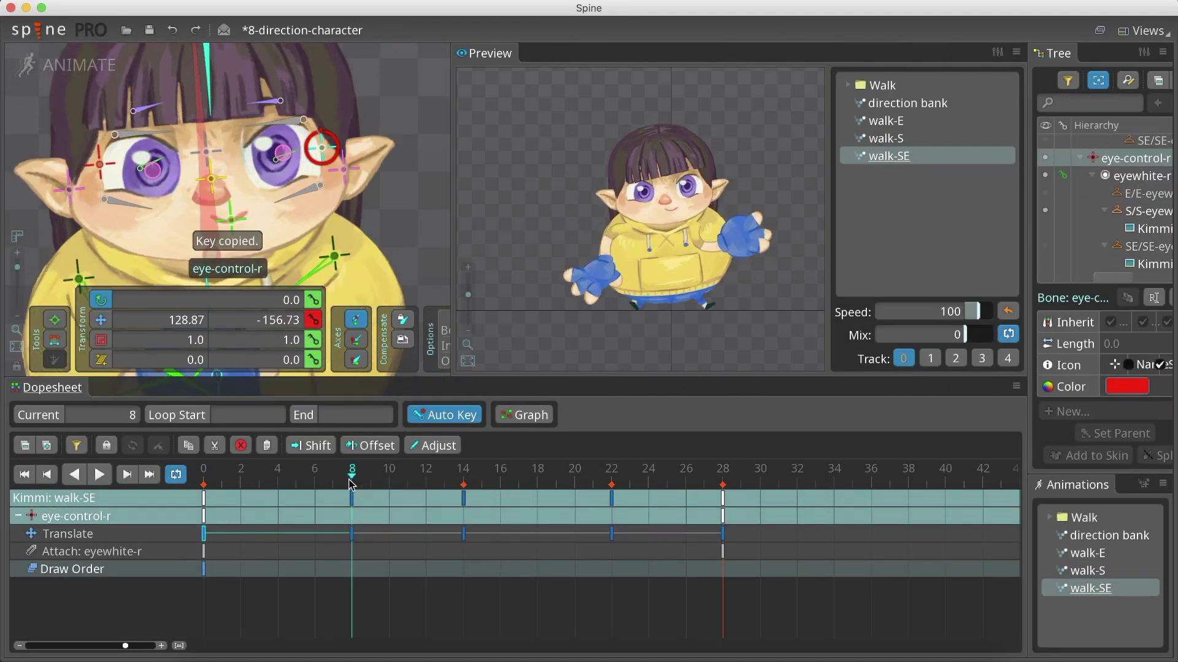
key("ctrl+v")
left_click(341, 164)
key("ctrl+c")
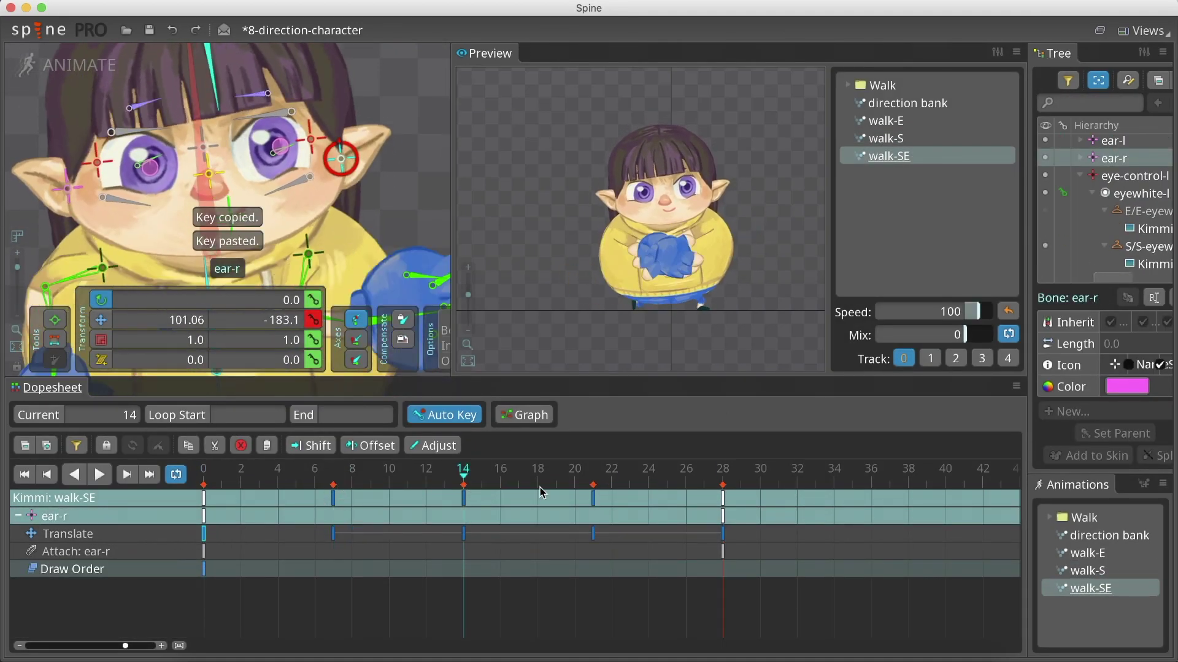
left_click(733, 495)
Copy and paste the bangs and mouth bone keys
left_click(219, 75)
key("ctrl+c")
key("ctrl+v")
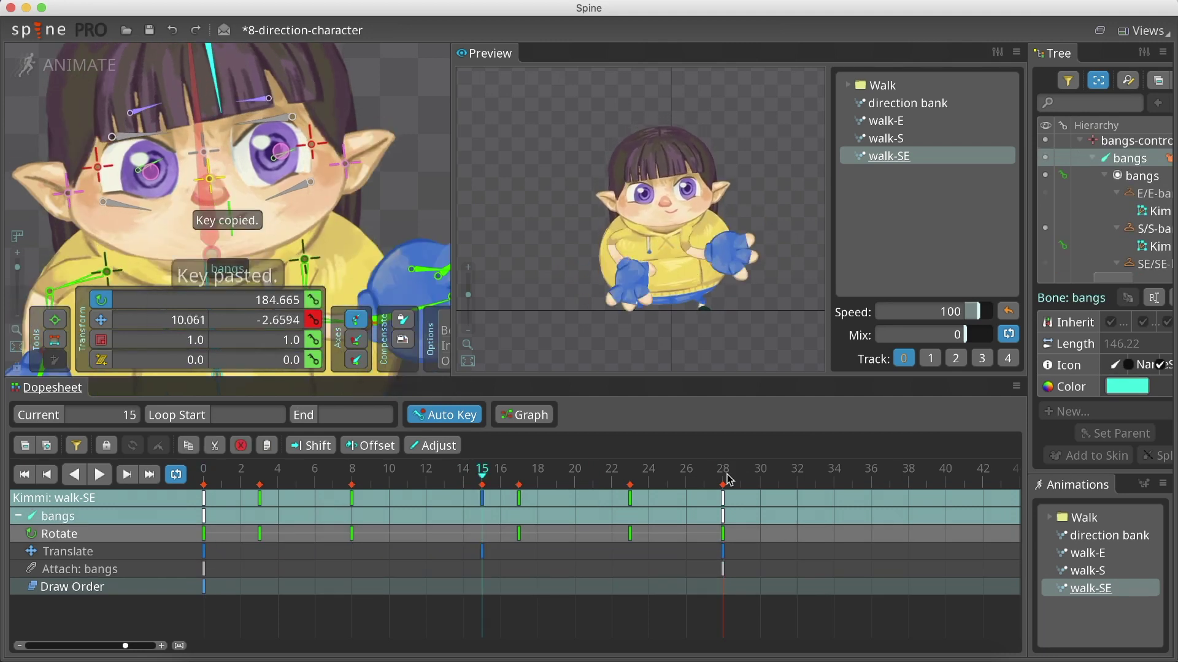
scroll(192, 188, "down", 2)
left_click(192, 188)
key("ctrl+c")
key("ctrl+v")
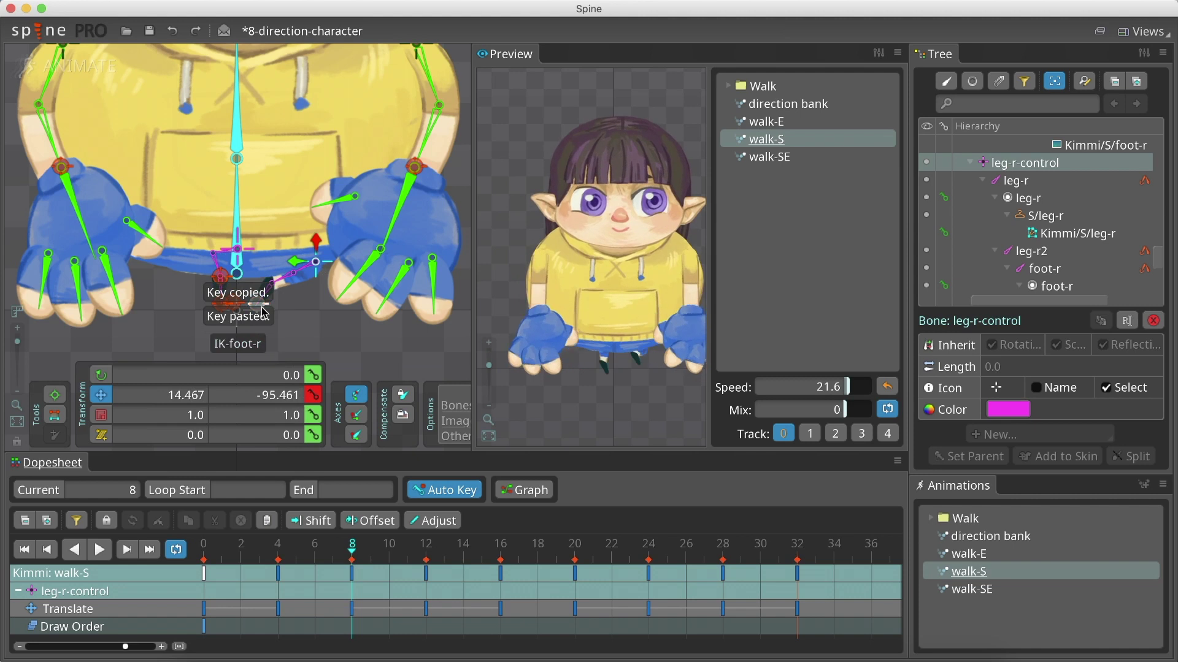
Paste the right foot IK key at frame 20 of walk-S
left_click(277, 563)
left_click(349, 299)
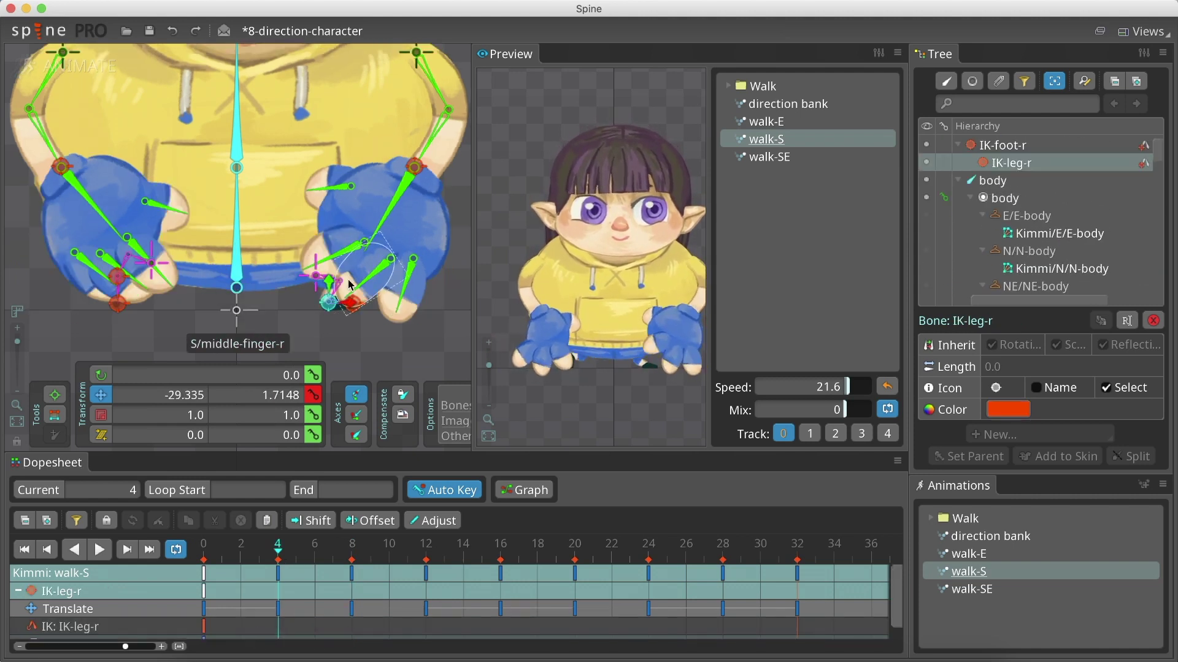
left_click(355, 306)
left_click(574, 545)
key("ctrl+v")
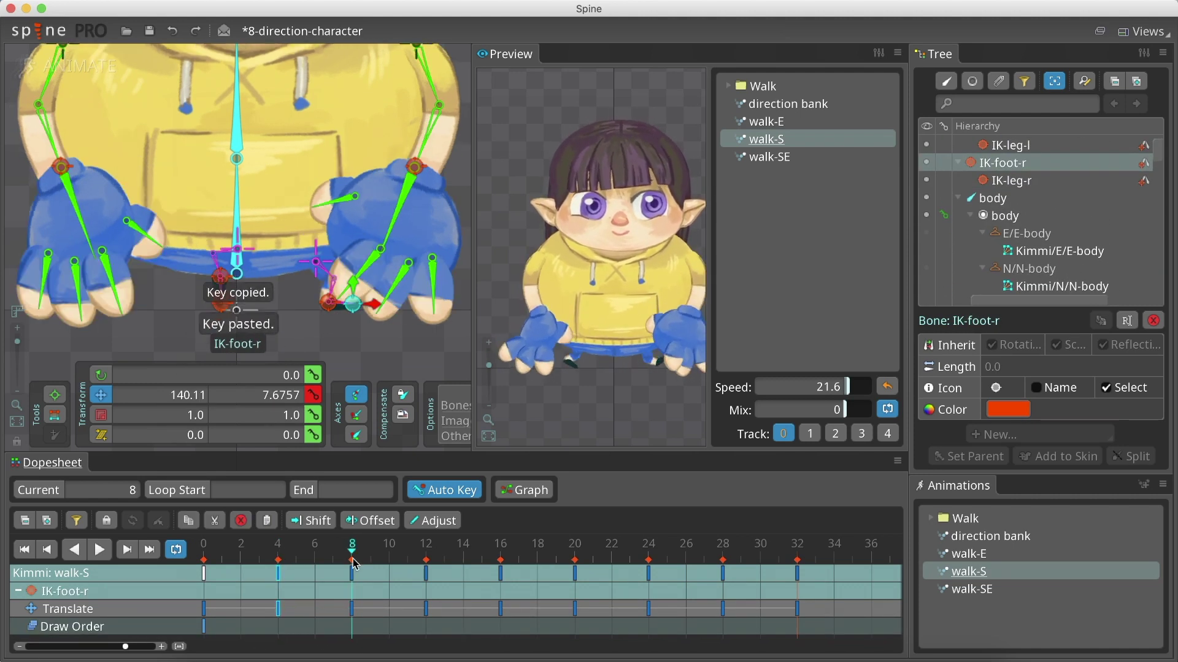
key("ctrl+Right")
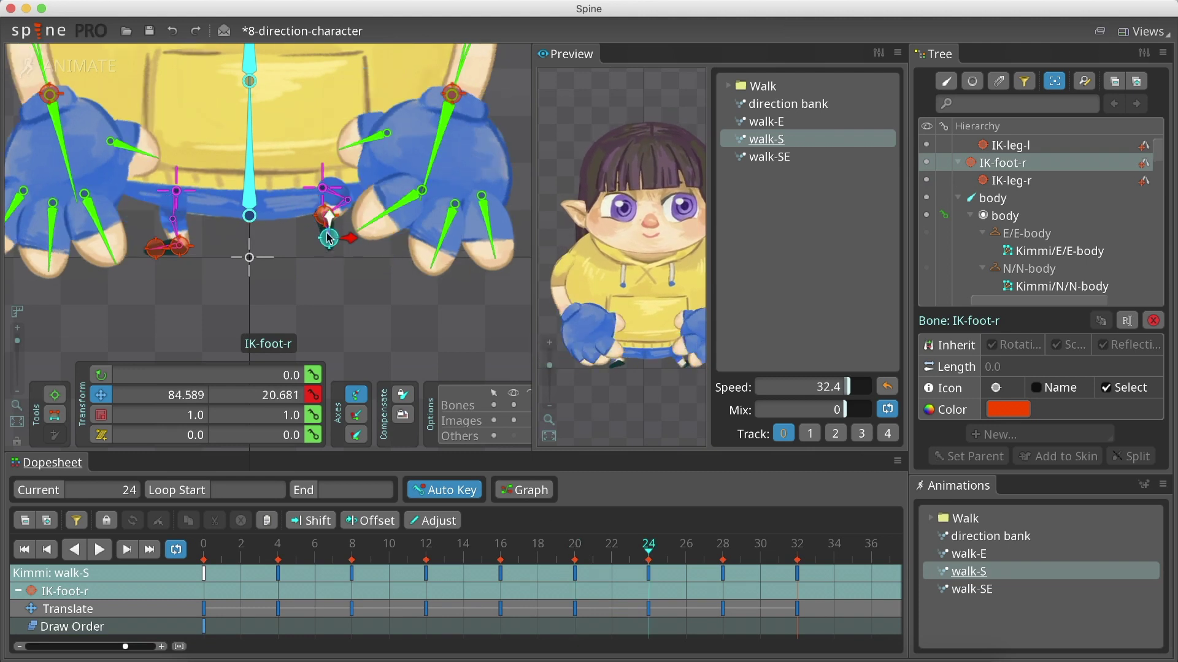
Repeat the right leg IK and leg-control keys at later frames, then scrub to frame 28
left_click(323, 226)
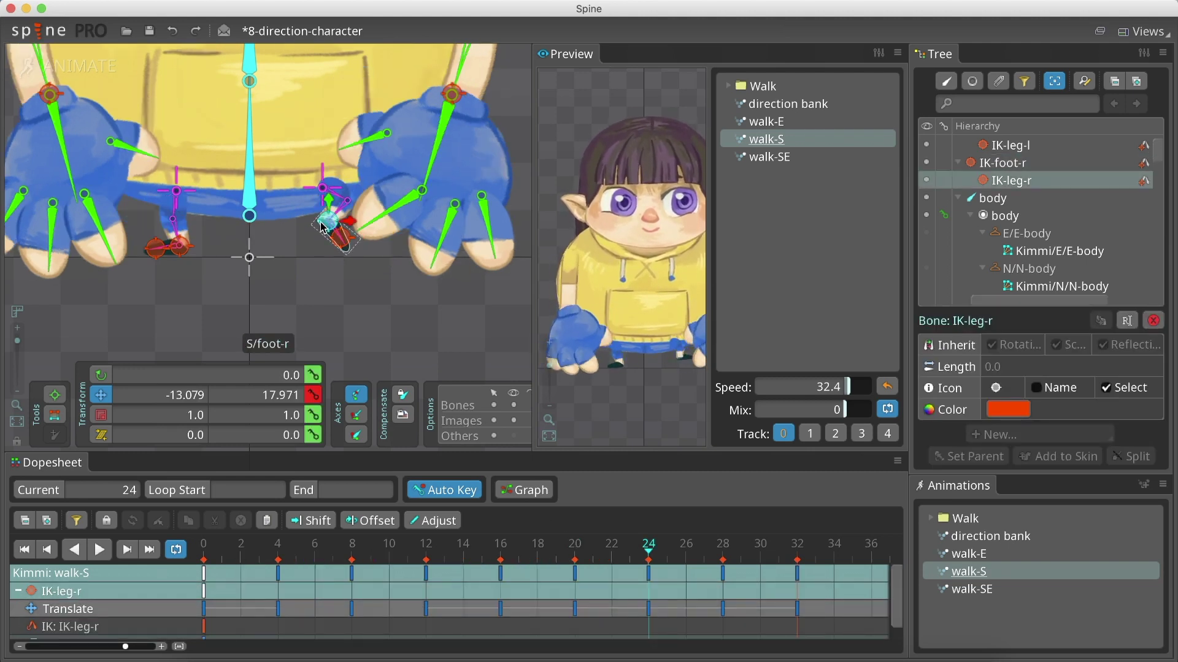
key("ctrl+Left")
left_click(322, 196)
key("ctrl+c")
key("ctrl+v")
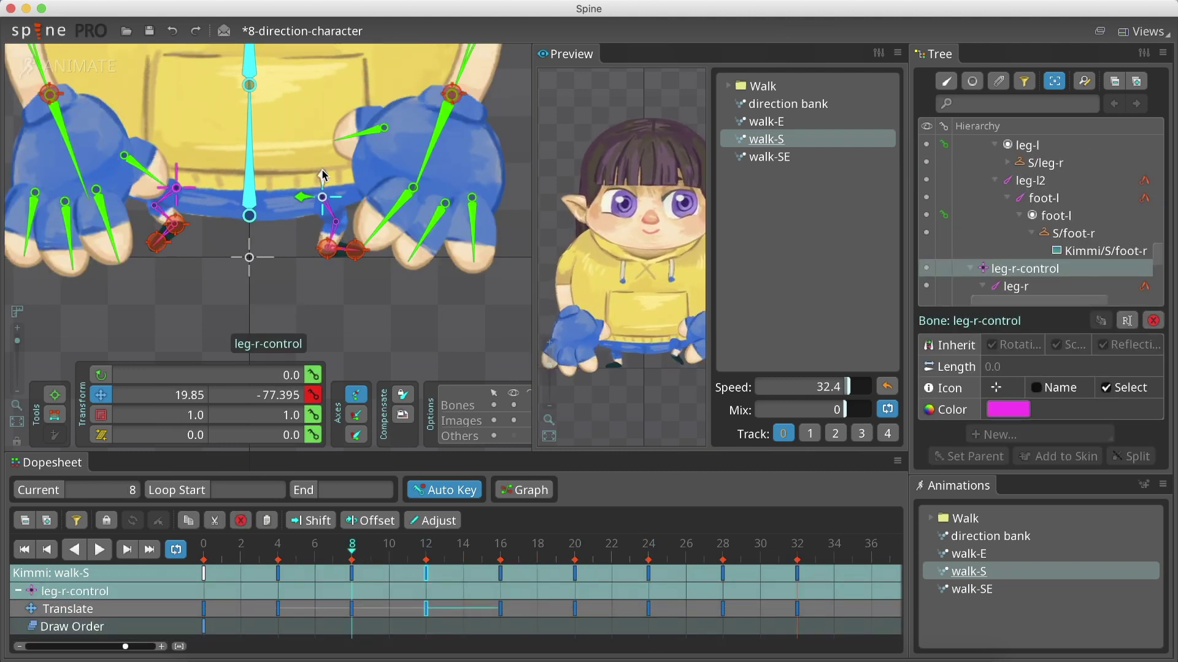
key("End")
left_click(378, 230)
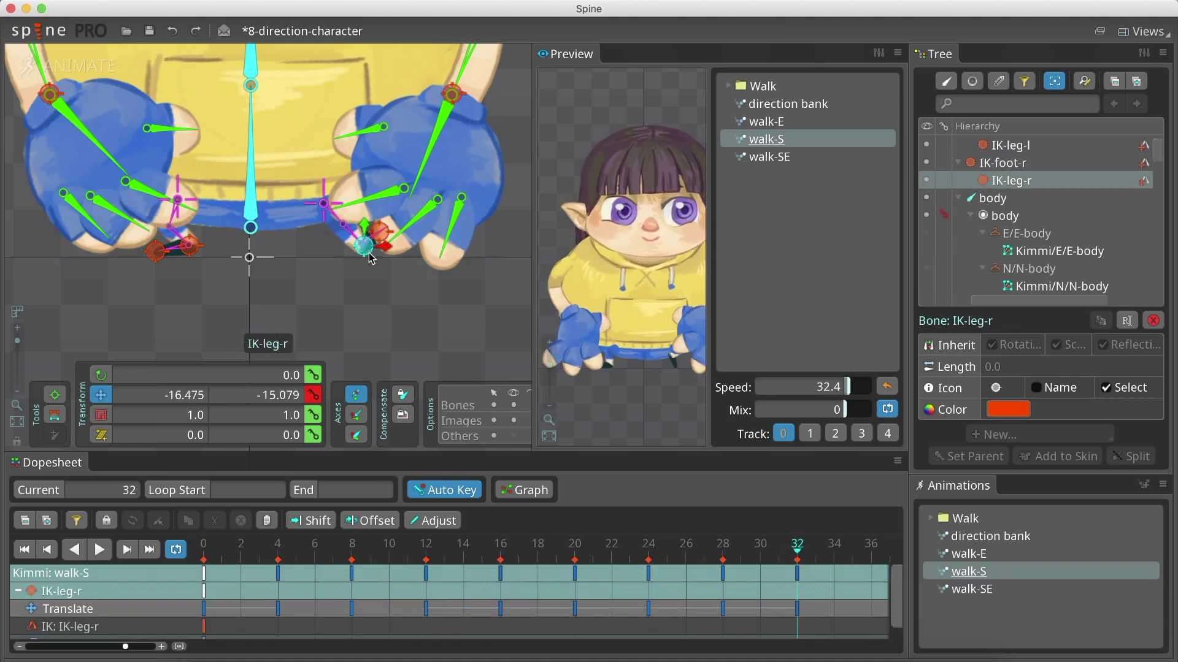
key("ctrl+z")
key("ctrl+z")
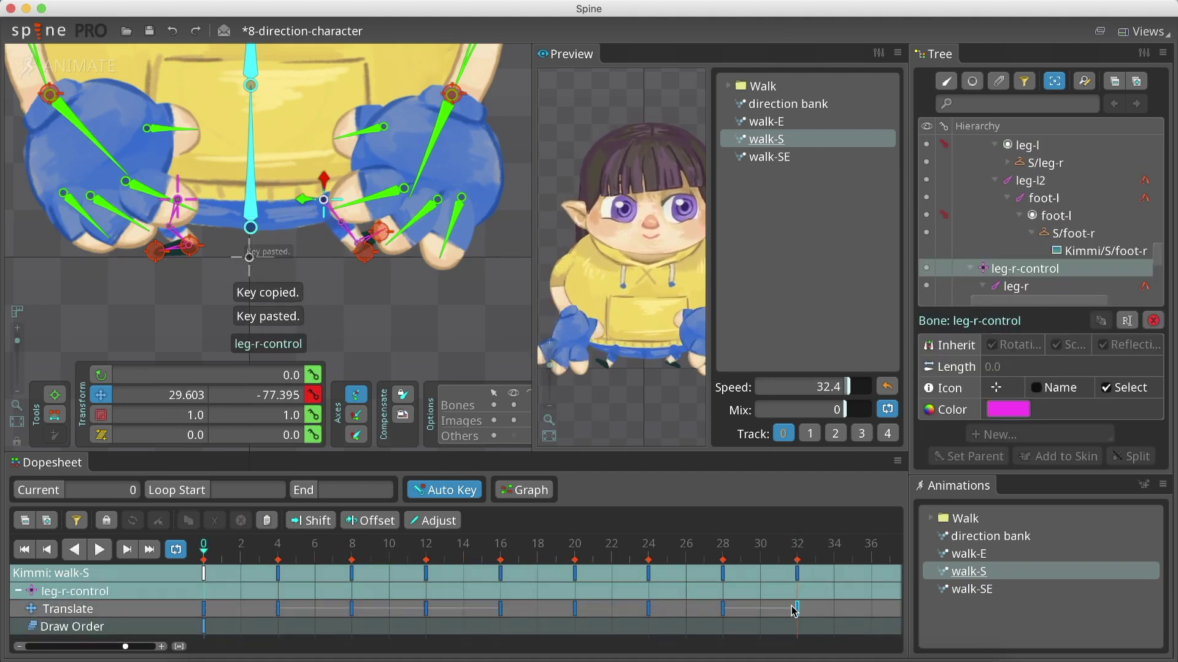
left_click_drag(723, 553, 718, 559)
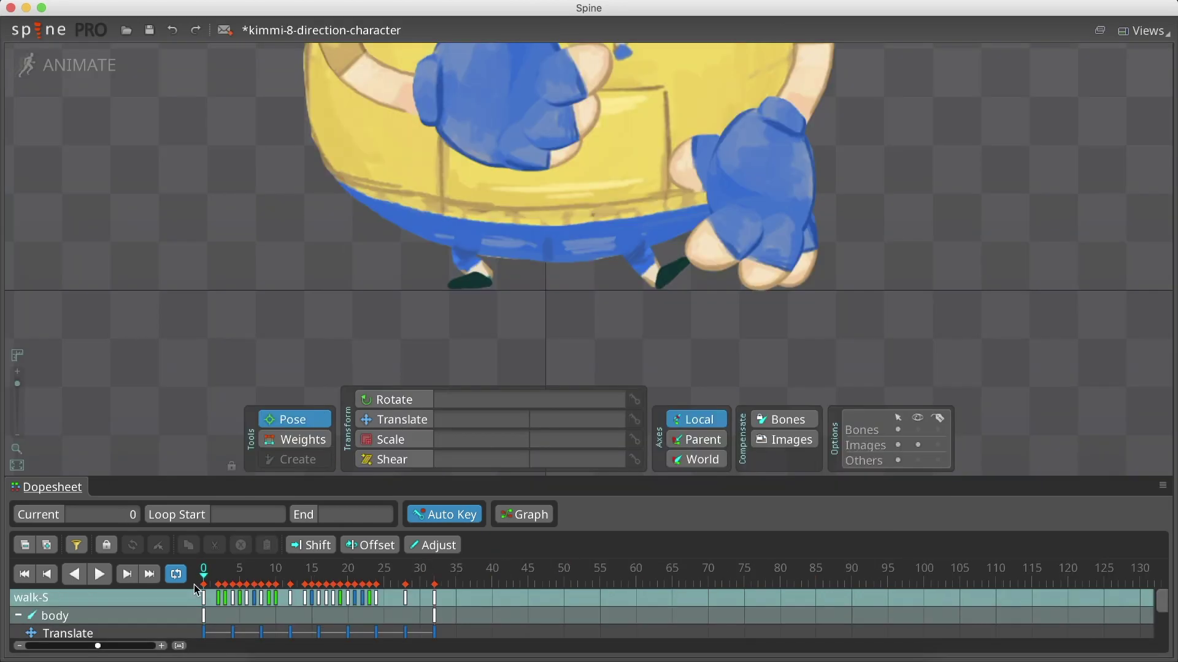
Scrub walk-S to frame 4 to check the starting pose
left_click_drag(204, 577, 343, 588)
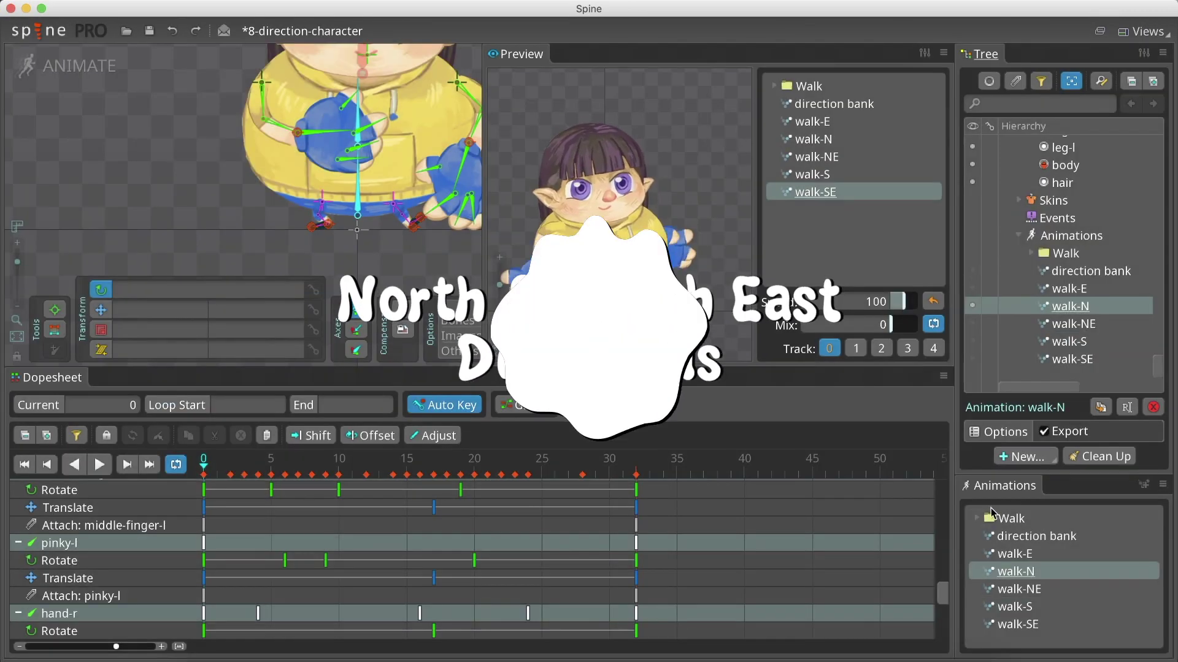
Filter the dopesheet to attachments and paste the direction bank keys at walk-N frame 32
left_click(84, 432)
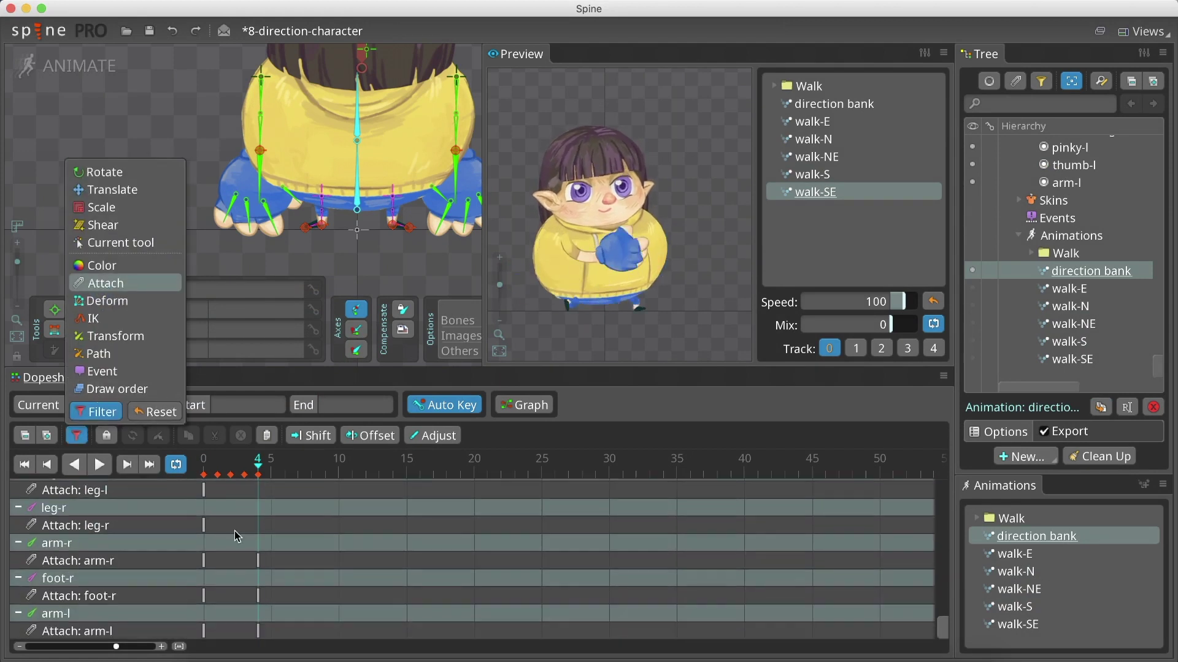
scroll(234, 530, "up", 5)
scroll(255, 493, "up", 5)
scroll(256, 493, "up", 5)
left_click(259, 493)
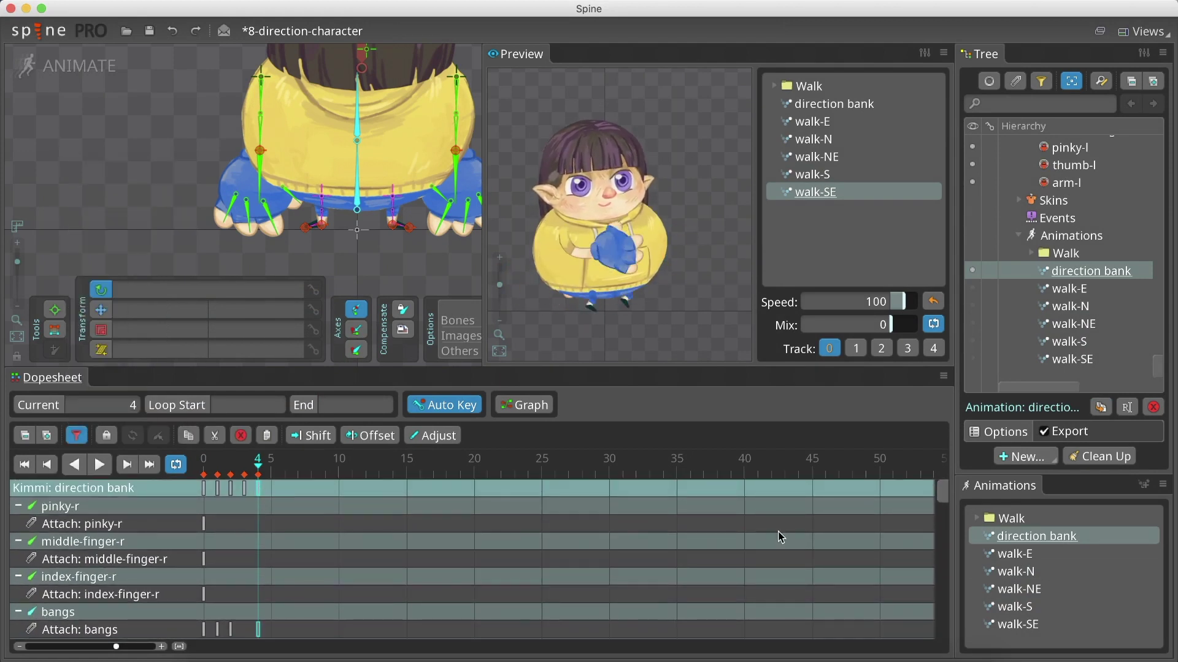
key("ctrl+c")
left_click(1014, 571)
left_click(635, 458)
key("ctrl+v")
left_click(812, 139)
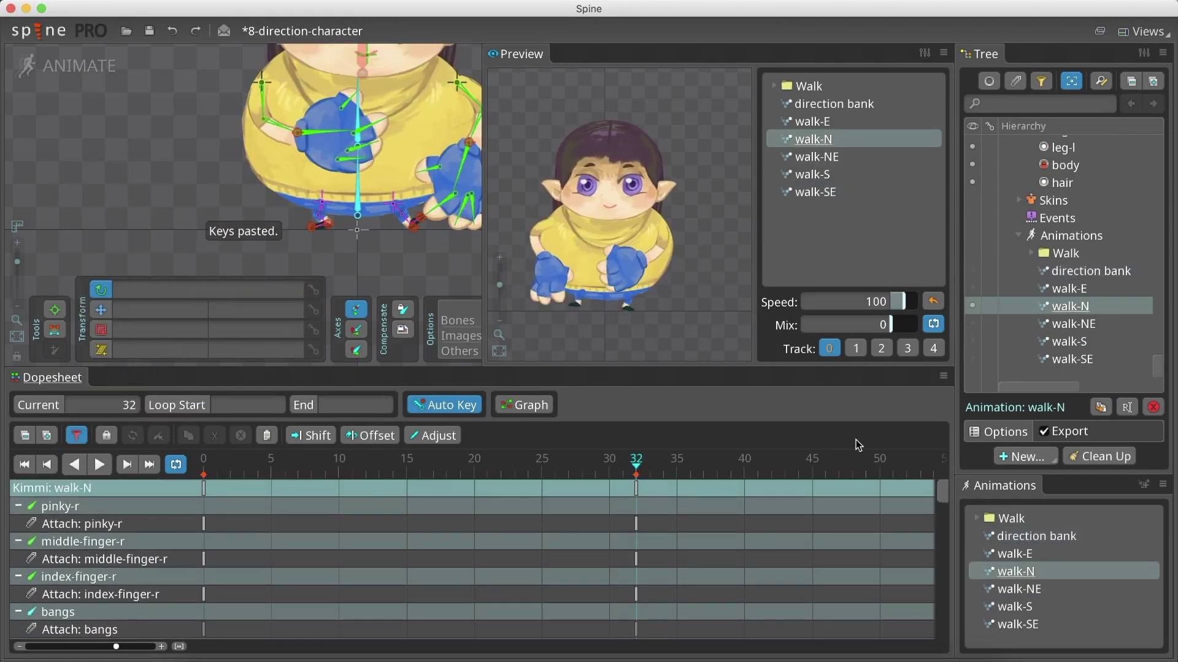
left_click(1036, 536)
left_click(77, 435)
Copy the IK-arm-r key in walk-NE and reposition the arm target at frame 28
left_click(110, 388)
left_click(259, 506)
key("ctrl+c")
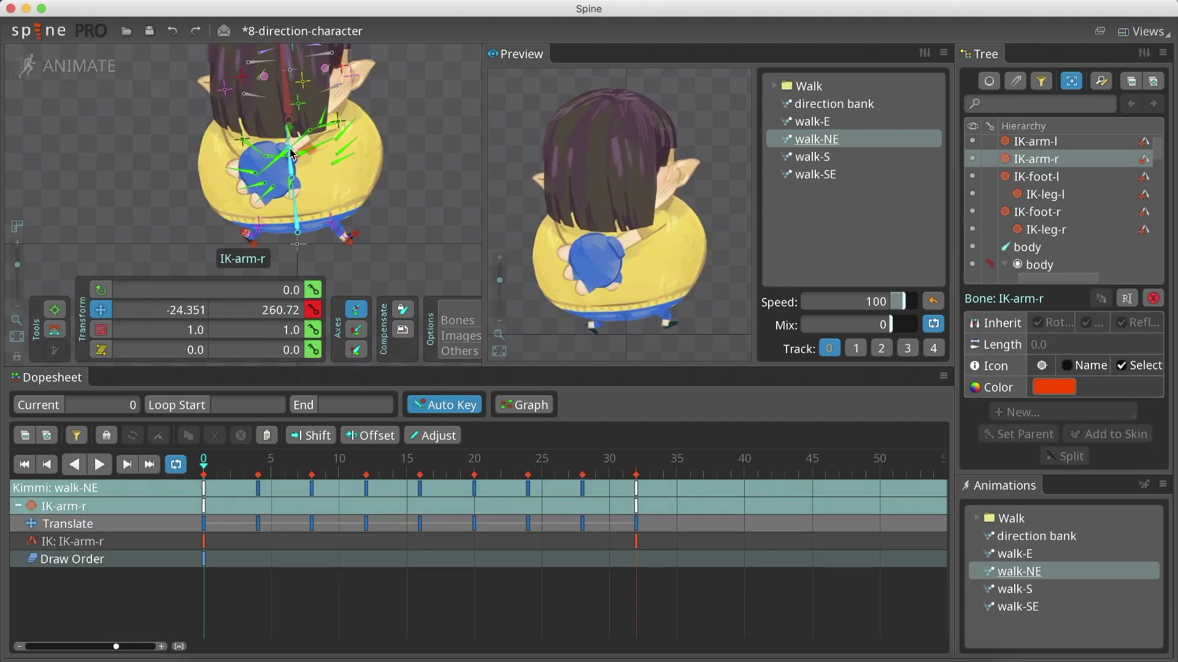
left_click(583, 458)
left_click_drag(346, 158, 306, 158)
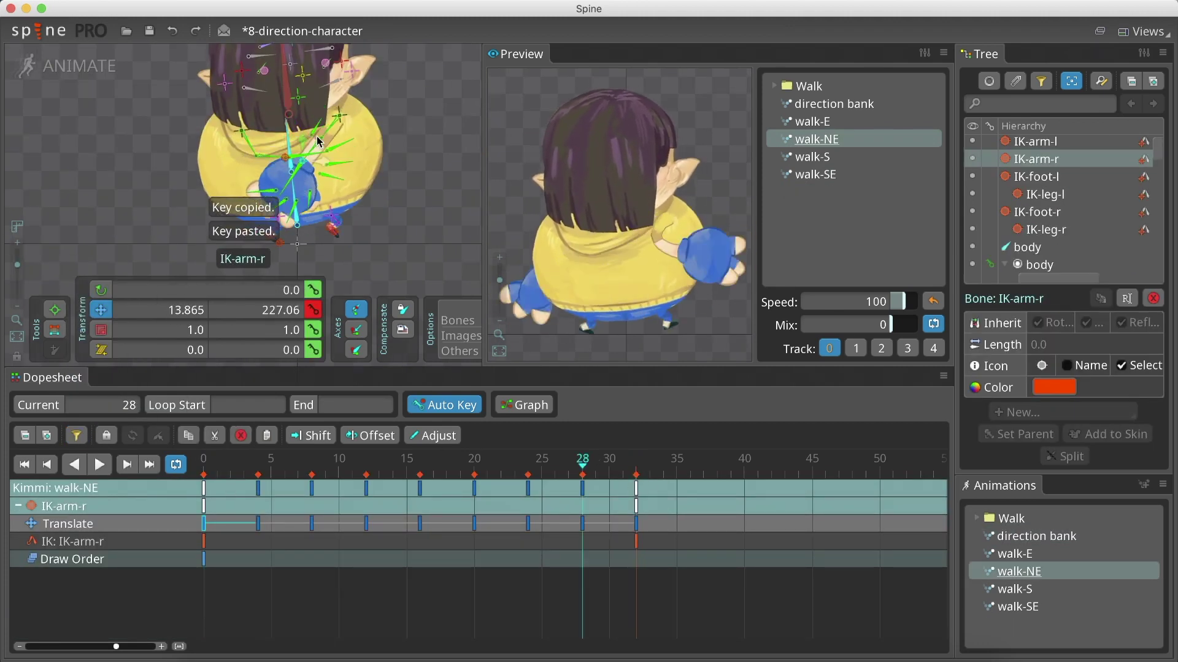
key("Left")
key("Left")
key("Left")
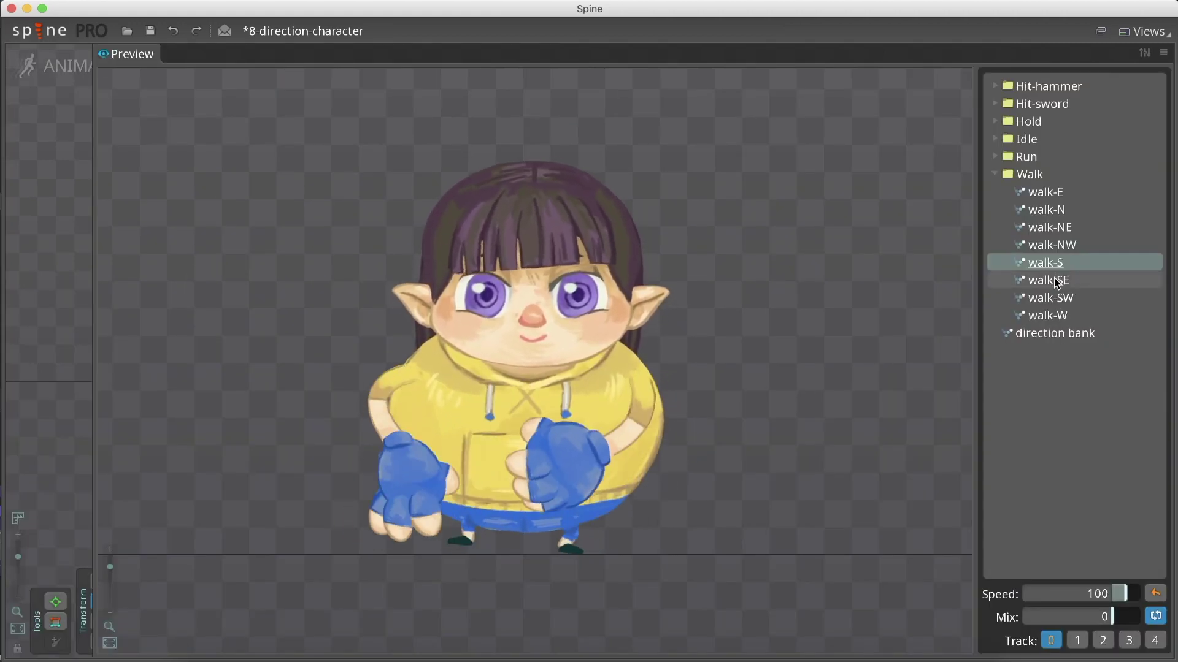
Preview the walk-SE, walk-N and walk-NE cycles in turn
left_click(1054, 278)
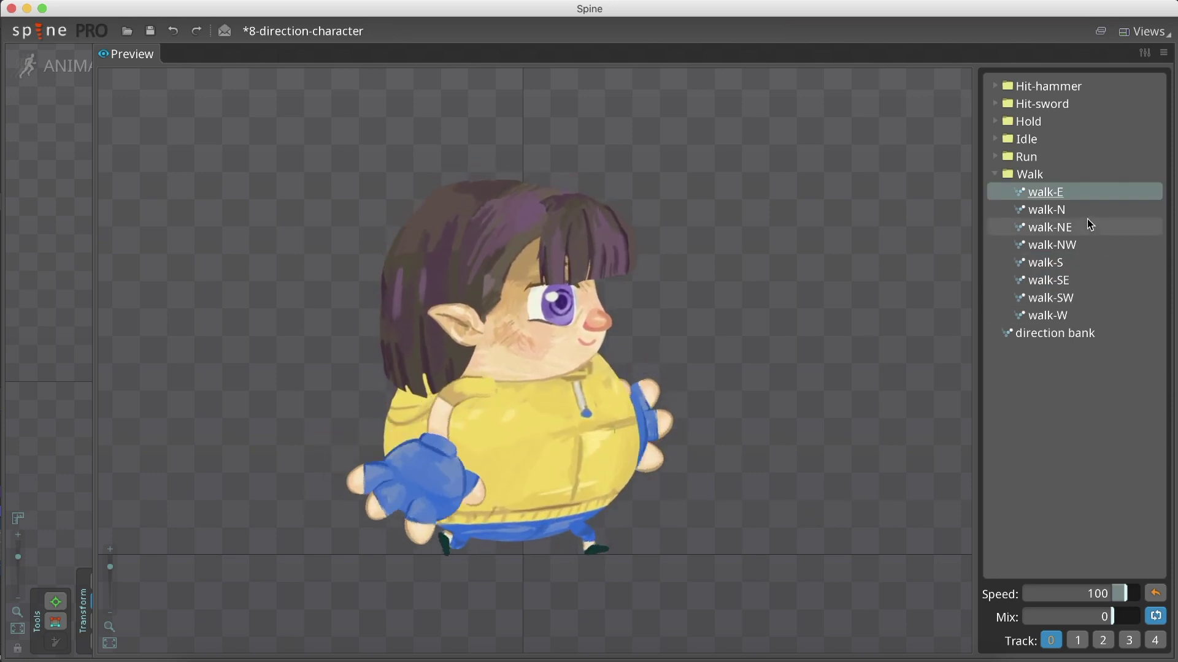
left_click(1083, 213)
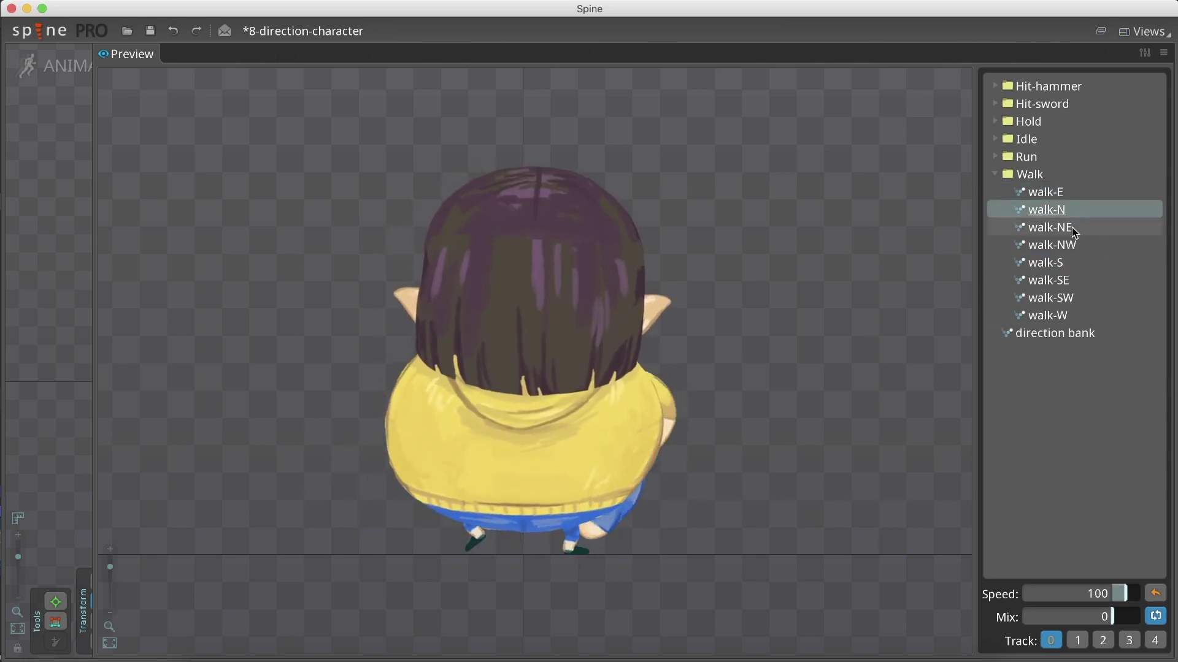
left_click(1071, 228)
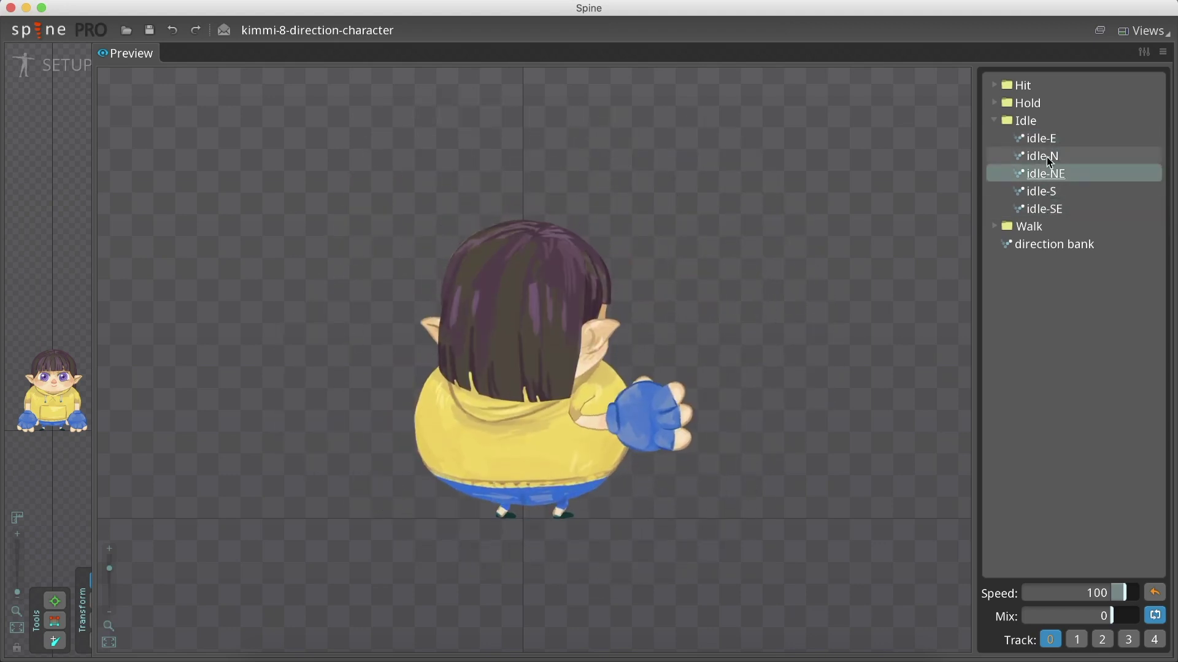
Preview idle-N, then nudge the IK-arm-r target in idle-S and deselect
left_click(1045, 157)
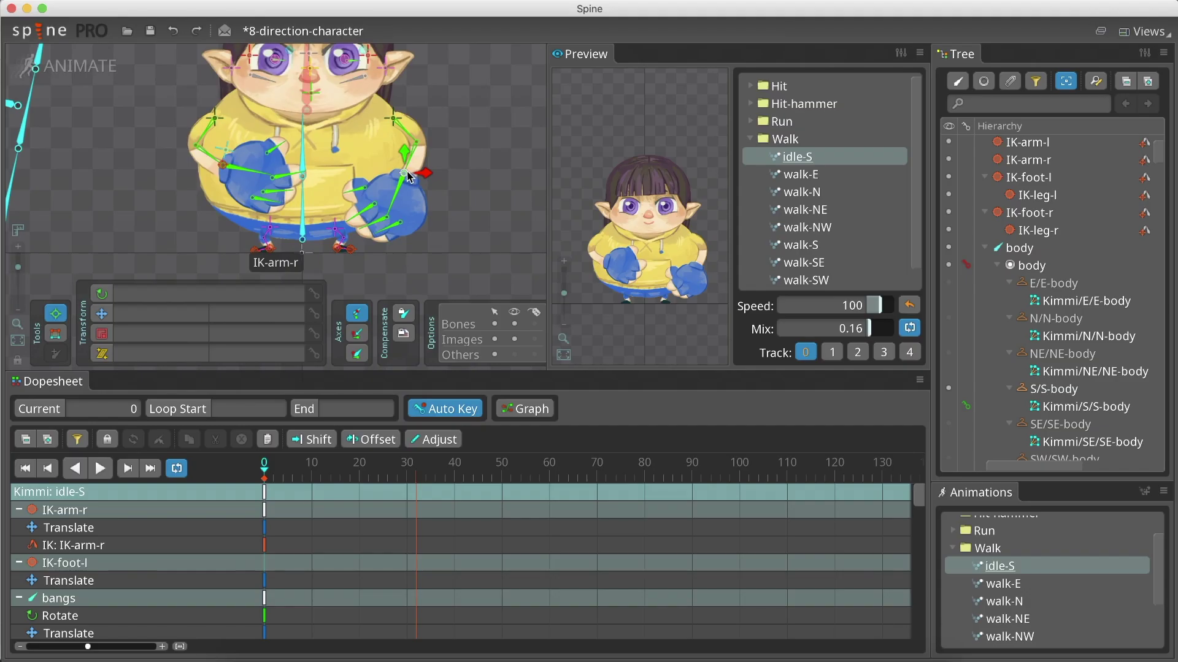
left_click_drag(377, 173, 382, 168)
key("Escape")
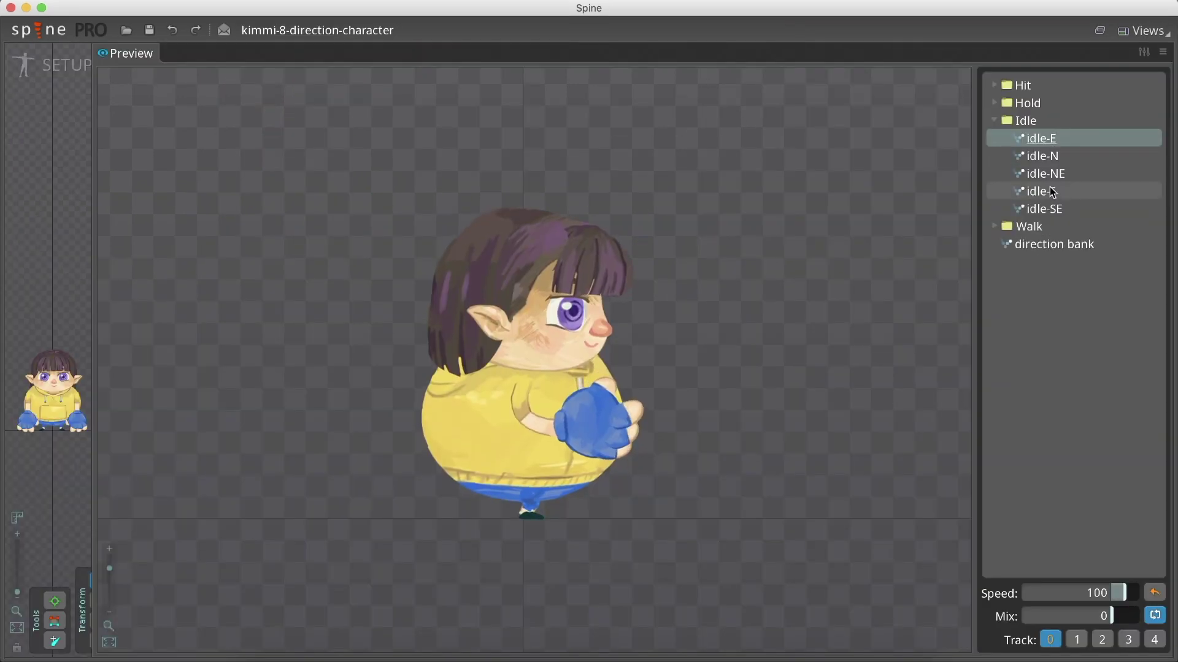
Preview the south-east idle, then the hit-NE, hit-S and hit-SE sword hits
left_click(1046, 208)
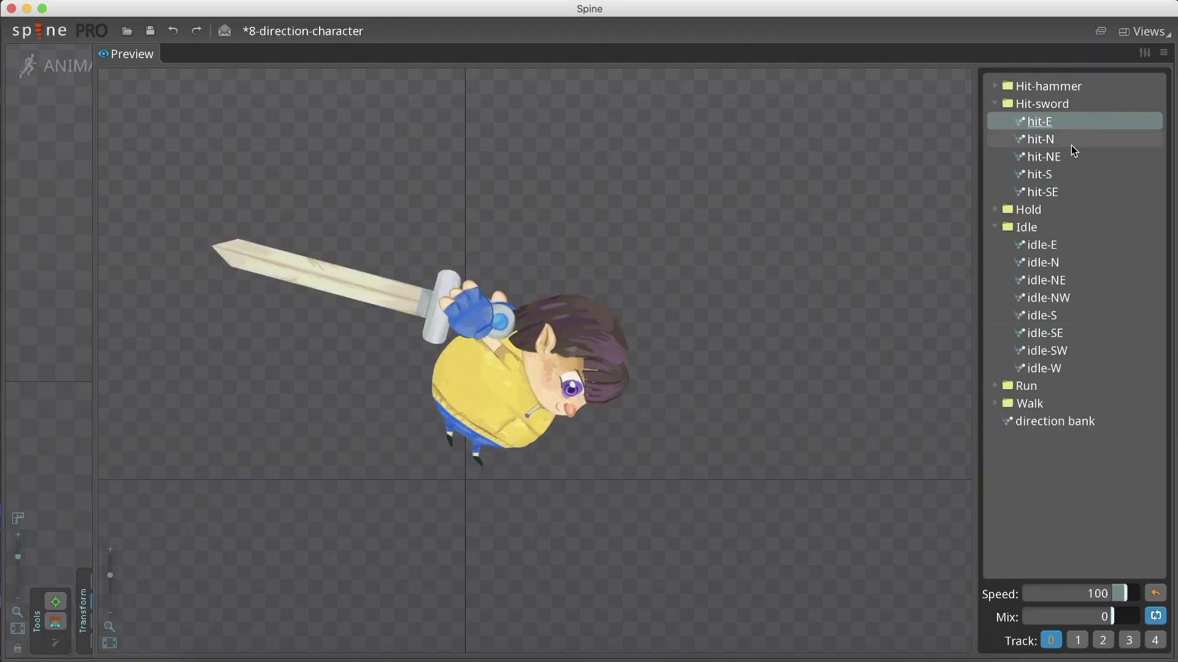
left_click(1068, 157)
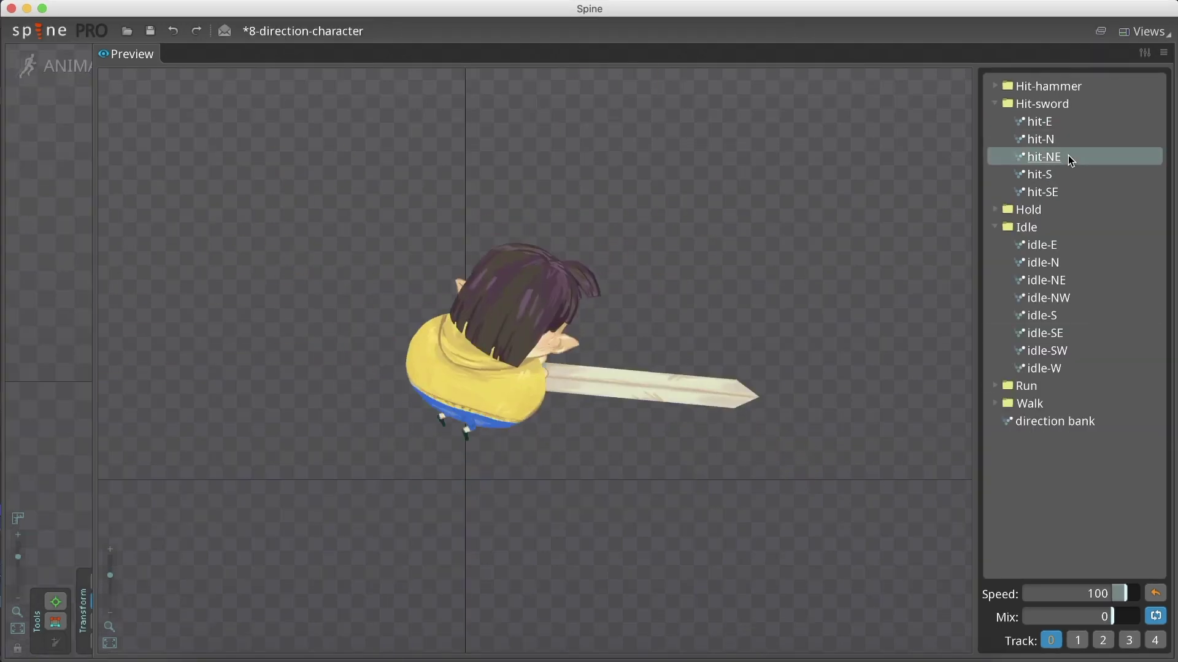
left_click(1046, 178)
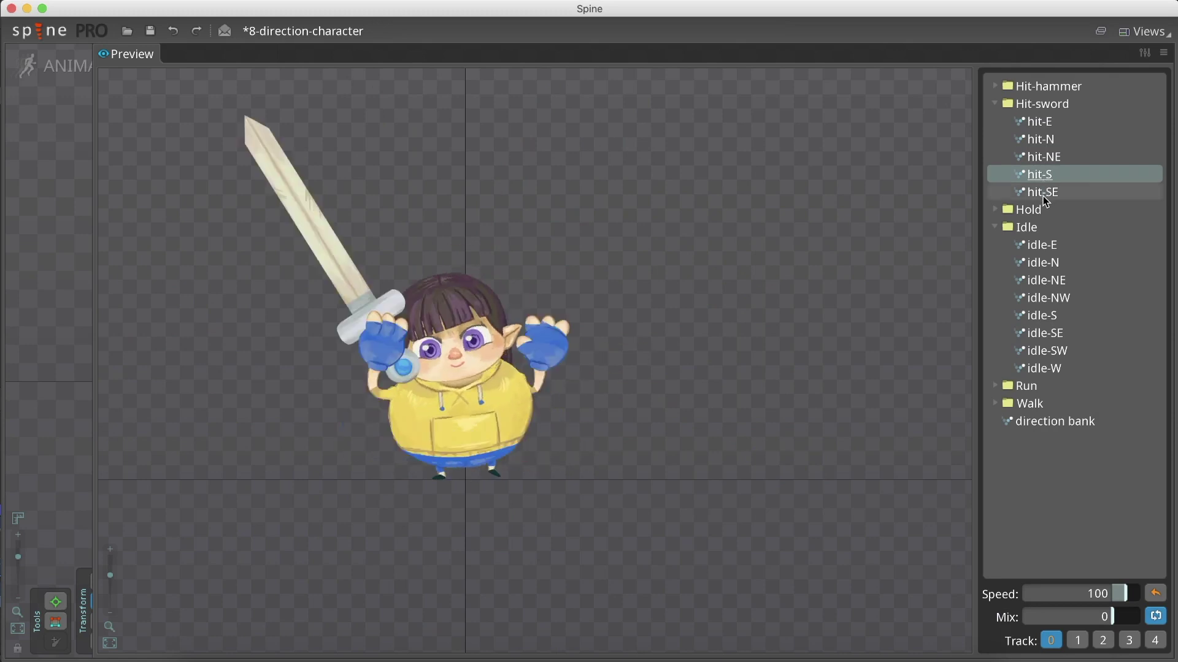
left_click(1045, 195)
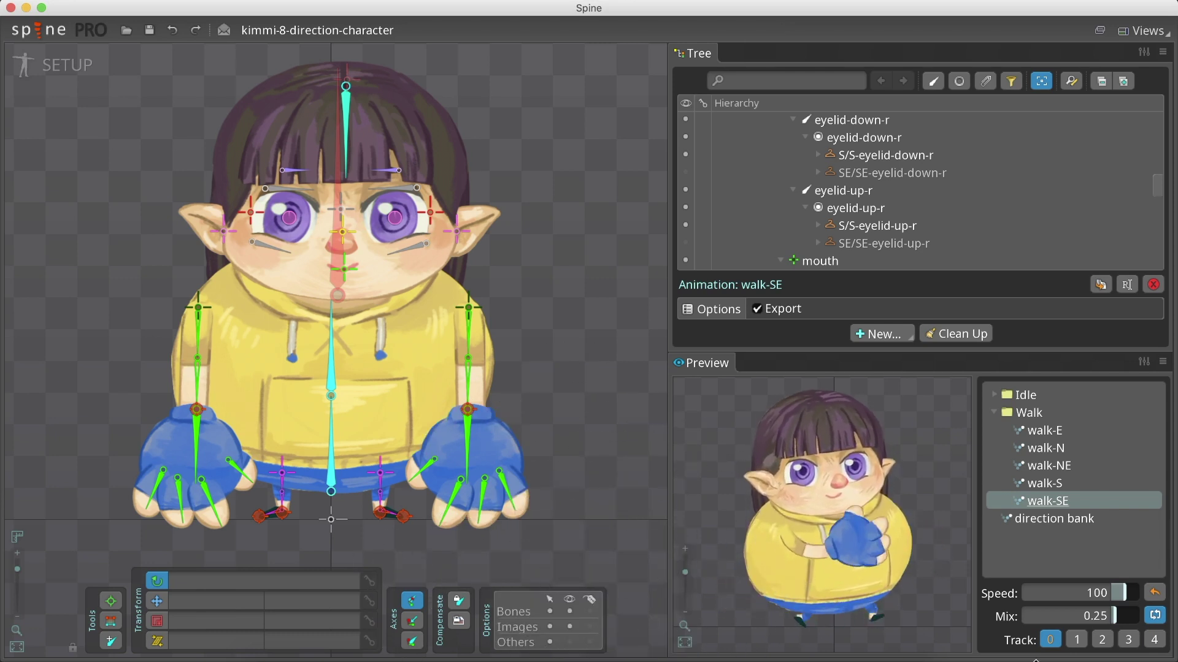
Play walk-S from the Walk folder in the Preview list
left_click(1059, 486)
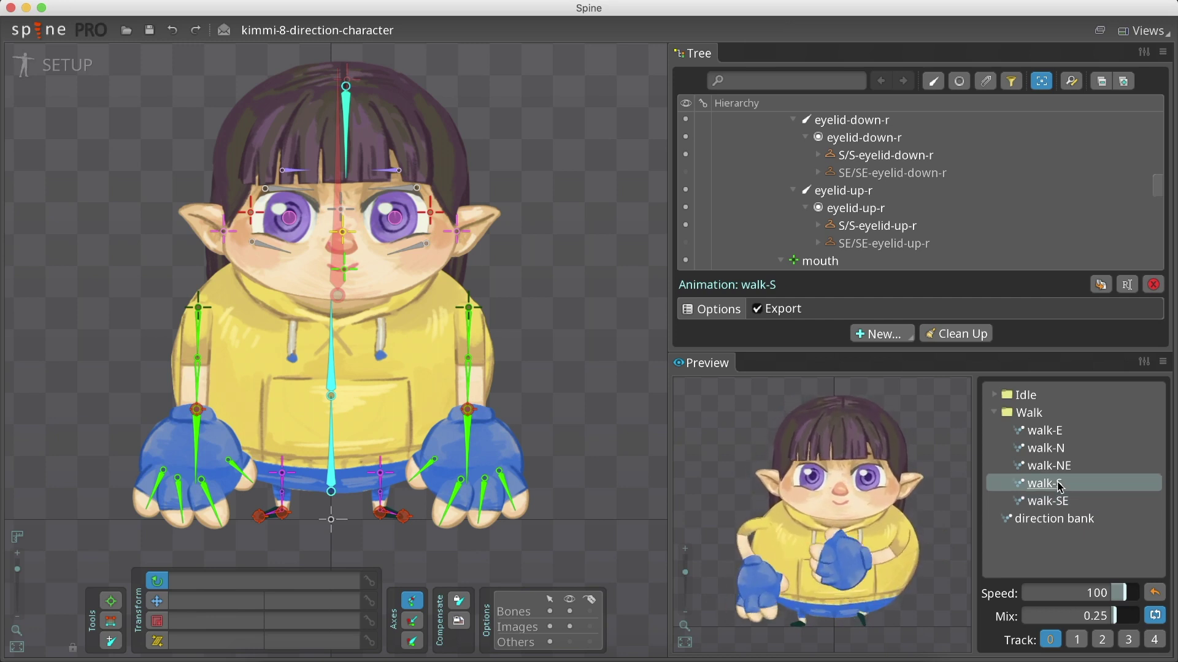